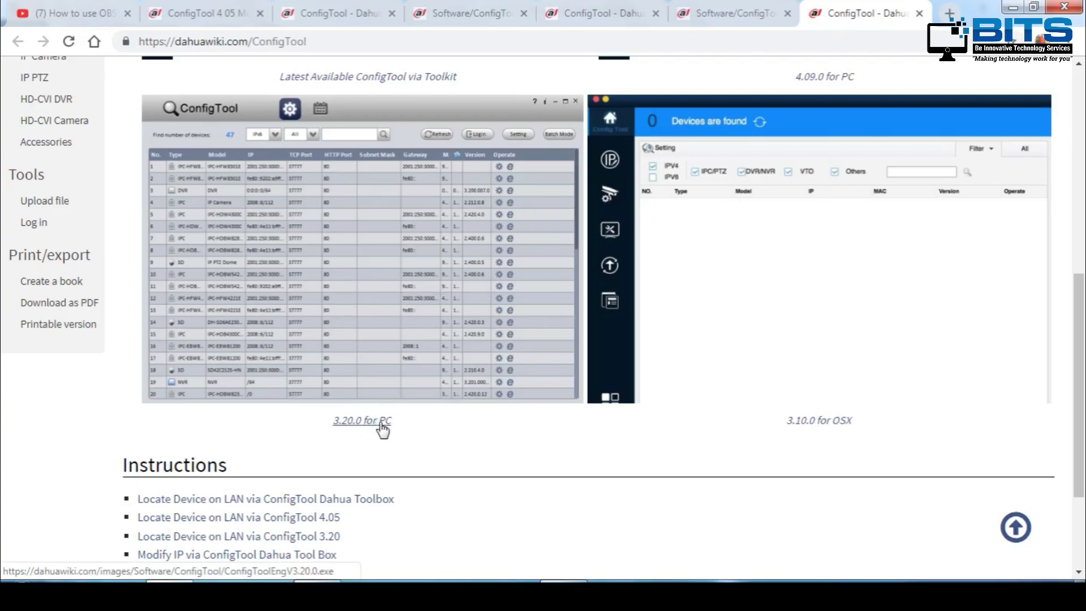
- Download the ConfigTool 3.20.0 PC installer, accept the licence, and install and launch it
left_click(361, 423)
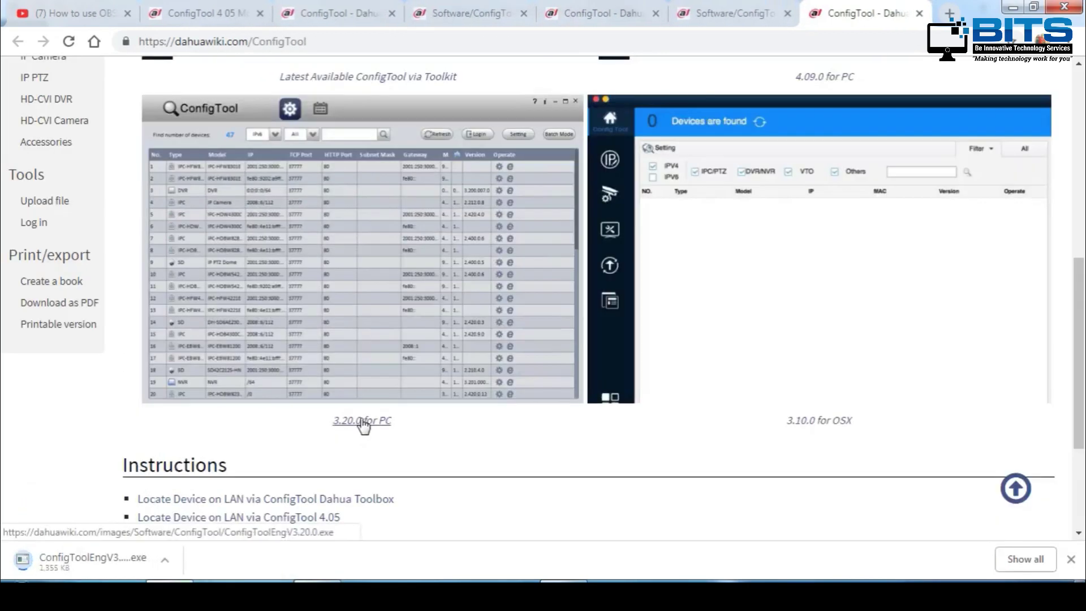
left_click(60, 556)
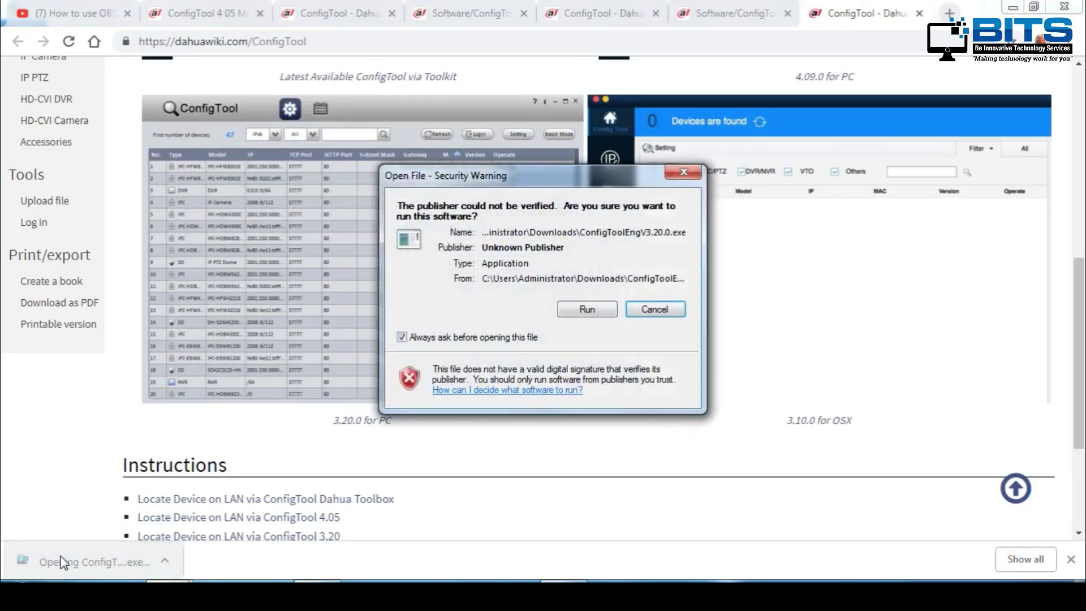
left_click(589, 310)
left_click(634, 431)
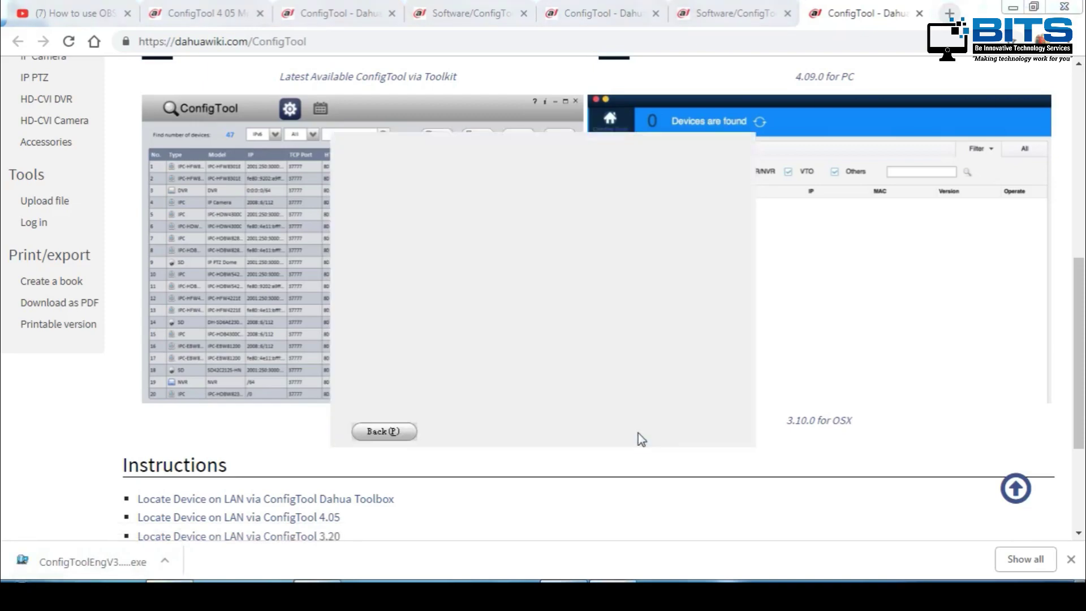
left_click(670, 370)
left_click(665, 432)
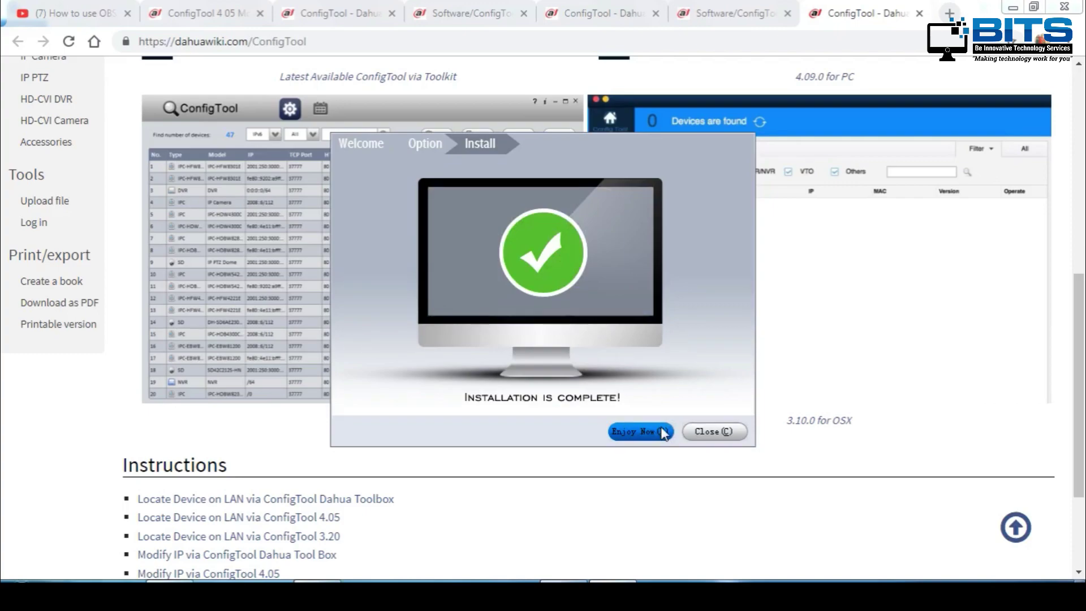
left_click(663, 433)
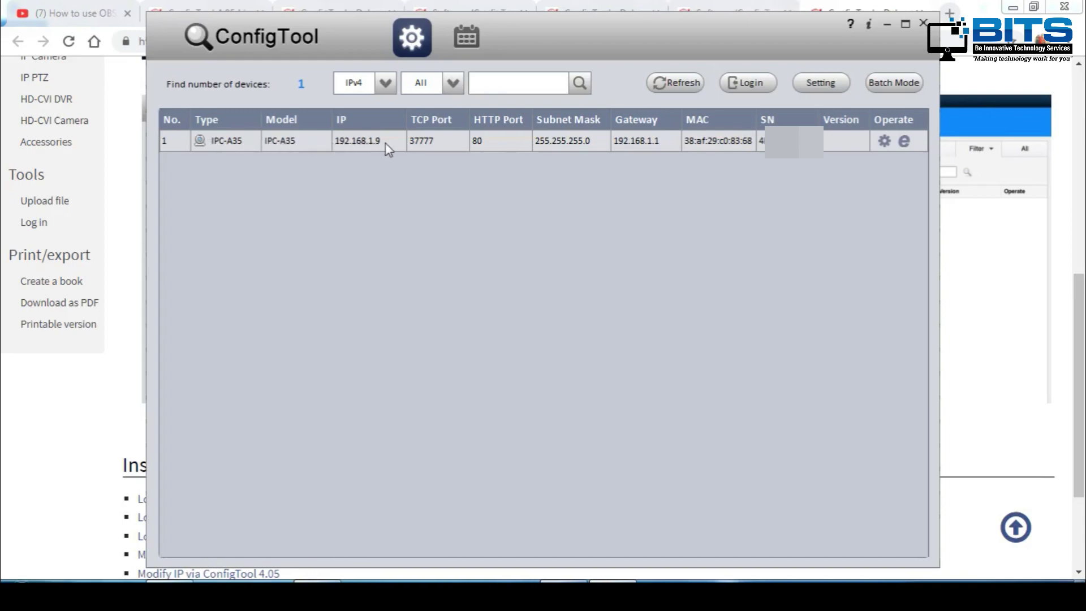
- Rescan to find the IPC-A35 camera at 192.168.1.9, then bring Internet Explorer over ConfigTool
left_click(685, 88)
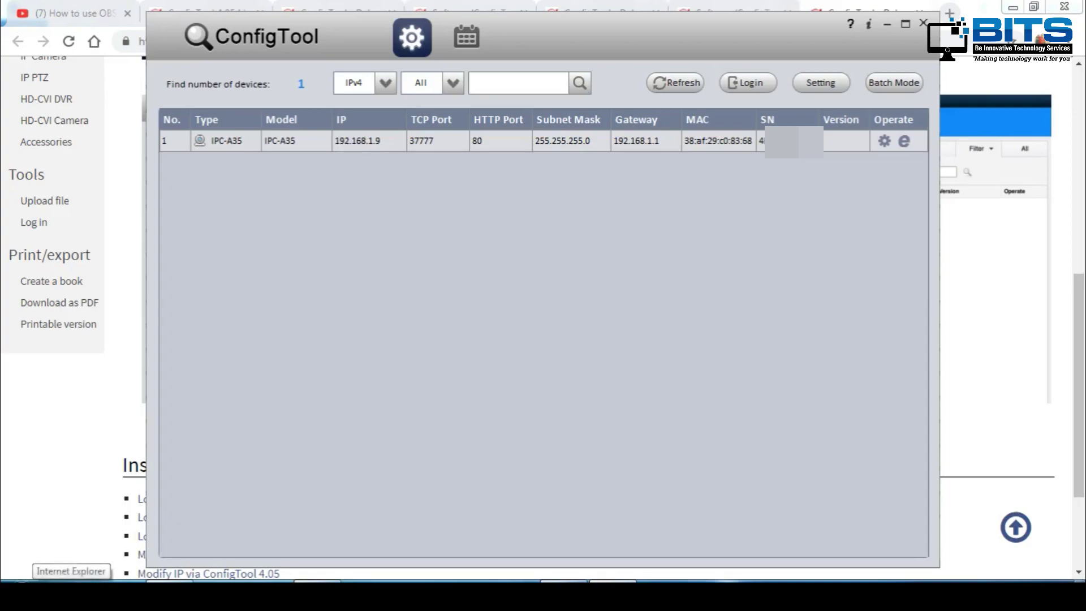
left_click(71, 589)
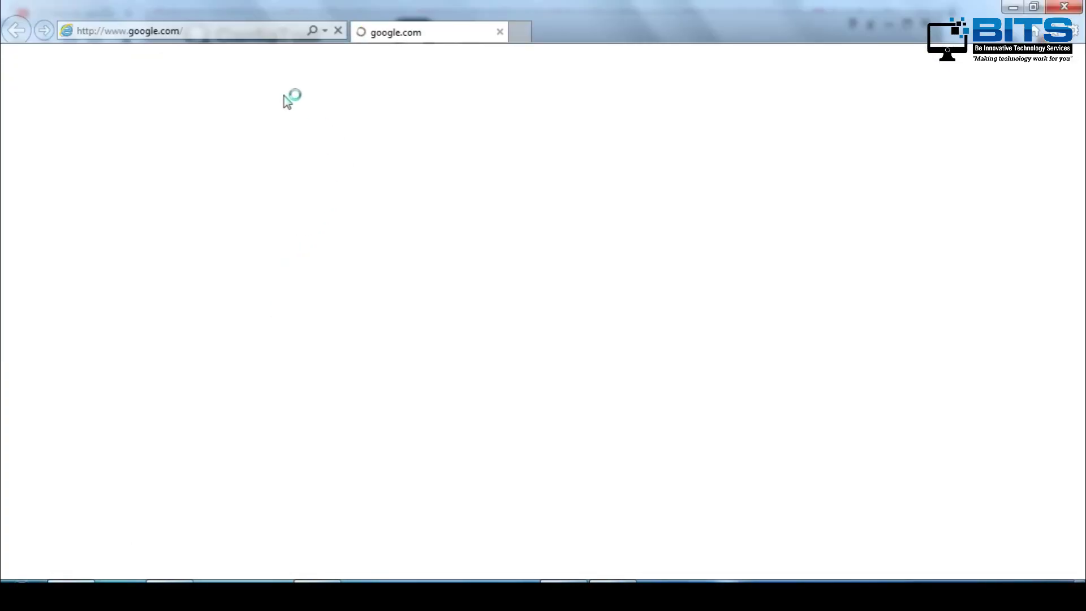
left_click_drag(545, 14, 481, 180)
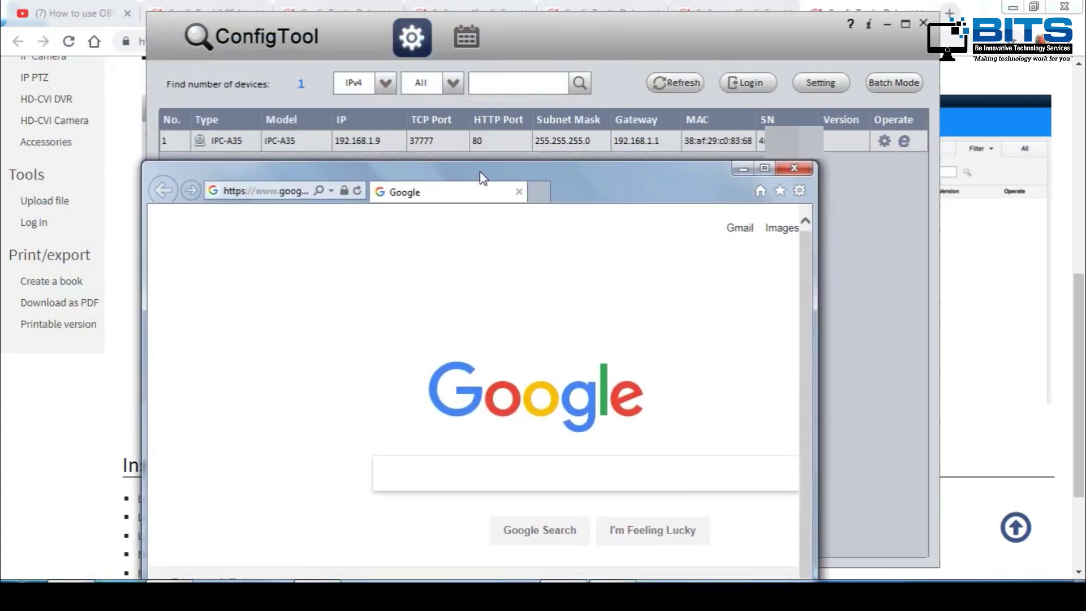
- Browse to 192.168.1.9 and maximize the Internet Explorer window
left_click(263, 193)
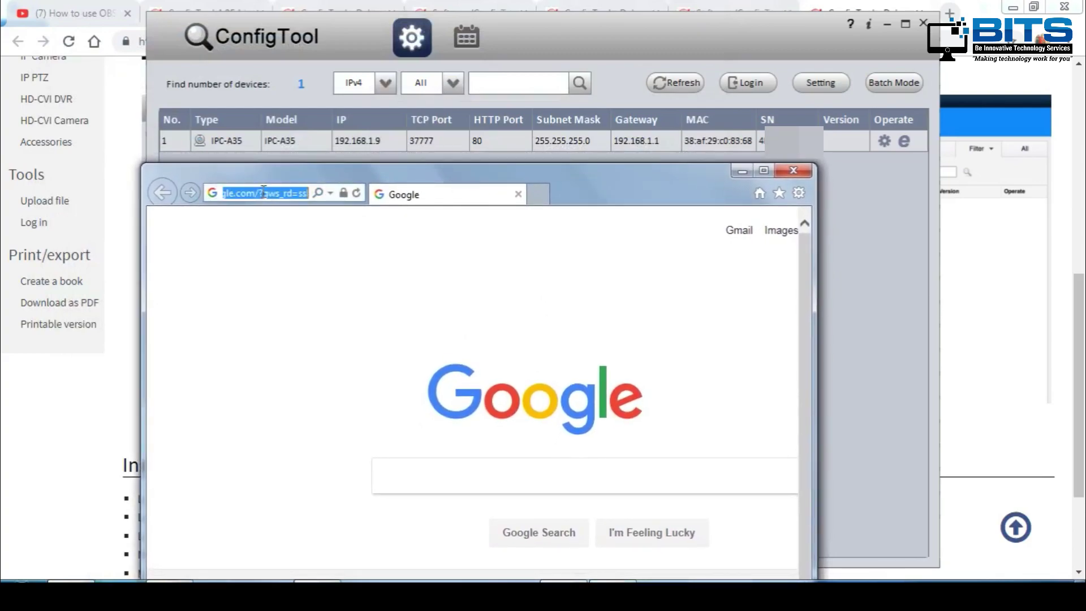
type("192")
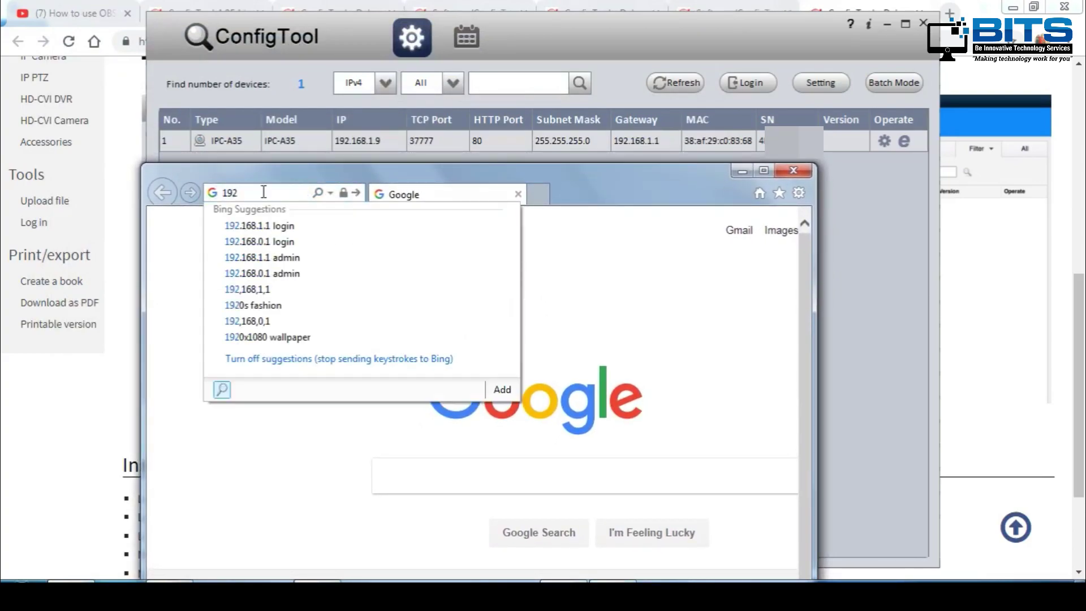
type(".168")
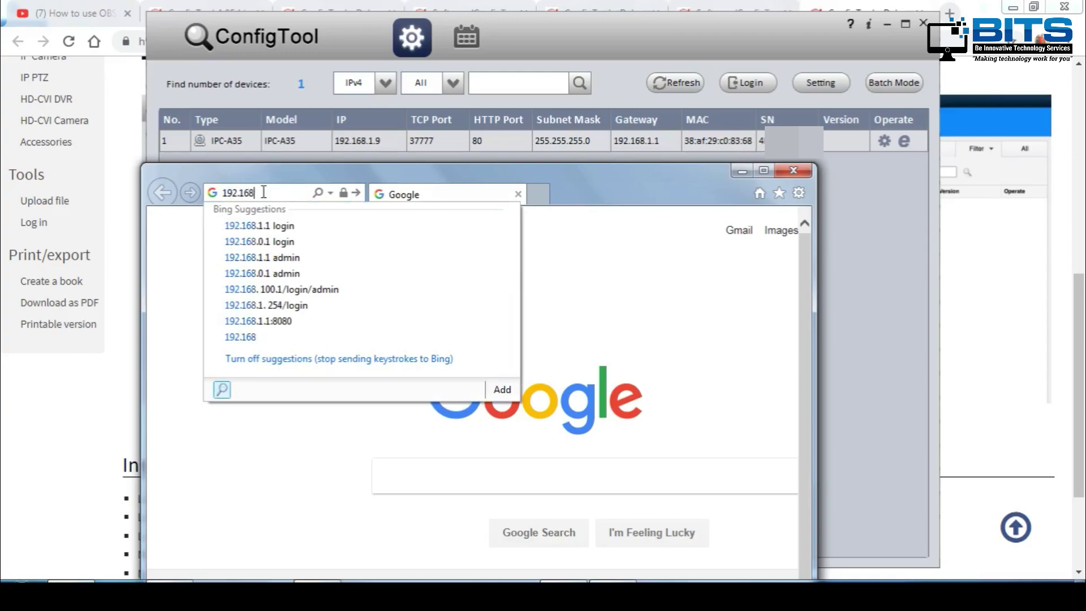
type(".1")
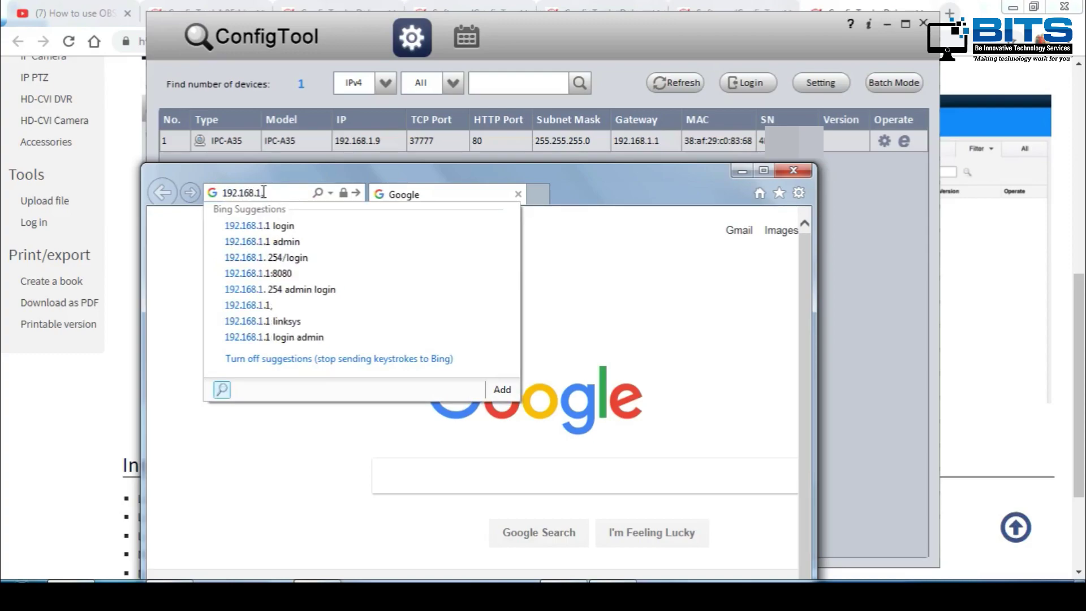
type(".9")
key("Return")
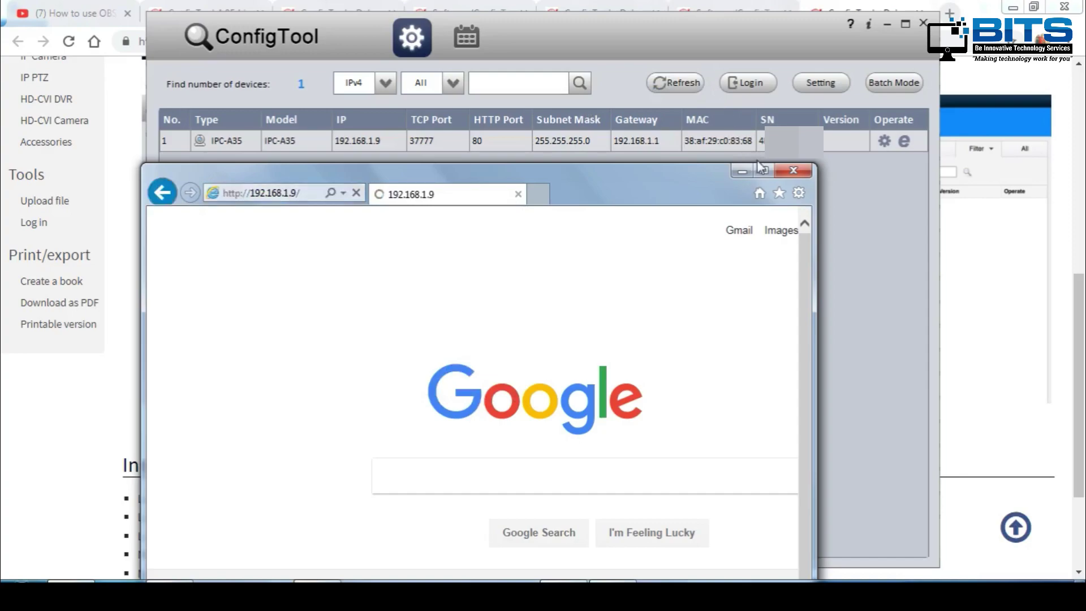
left_click(762, 169)
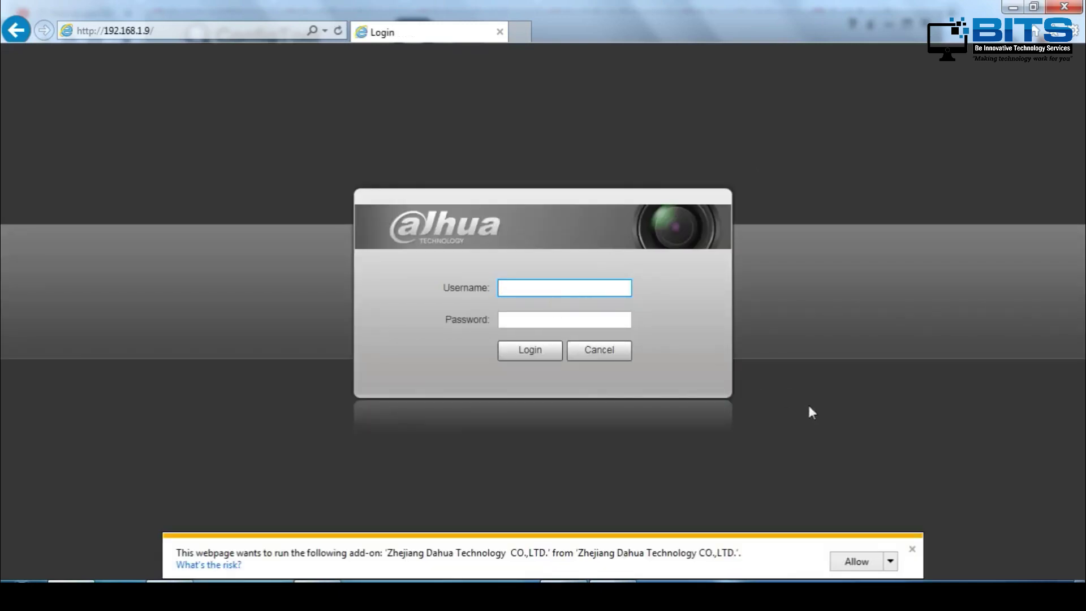
- Allow the Dahua add-on, then log in with the camera's username and password
left_click(849, 564)
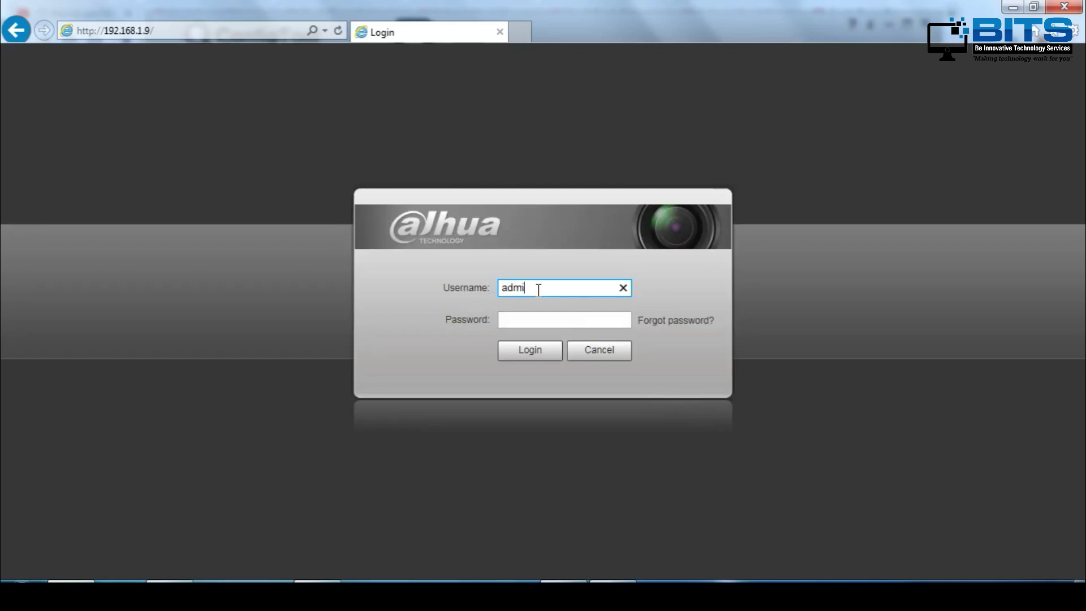
key("Tab")
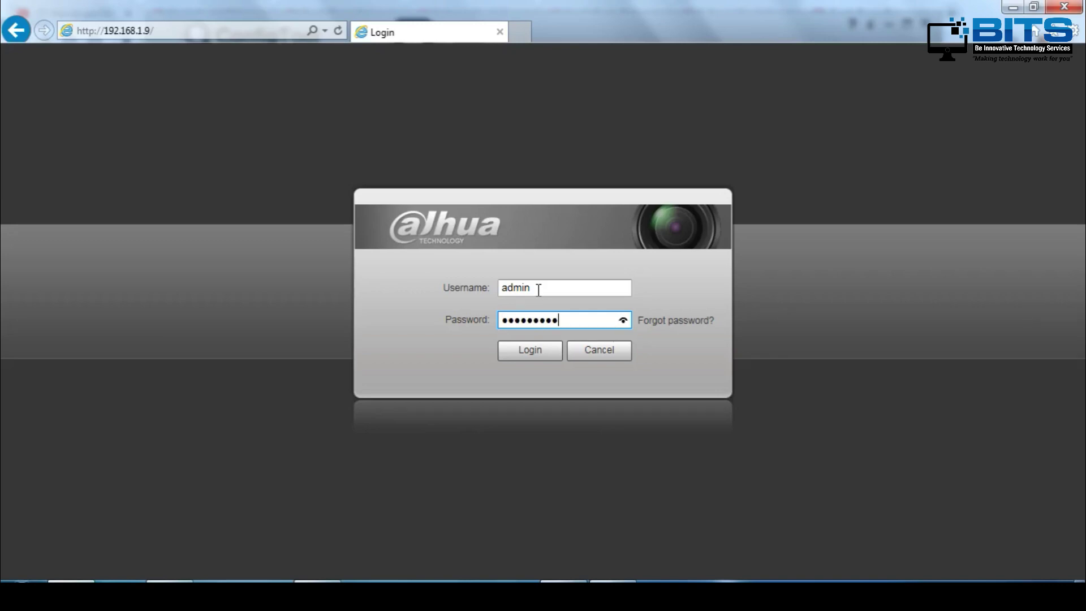
left_click(515, 357)
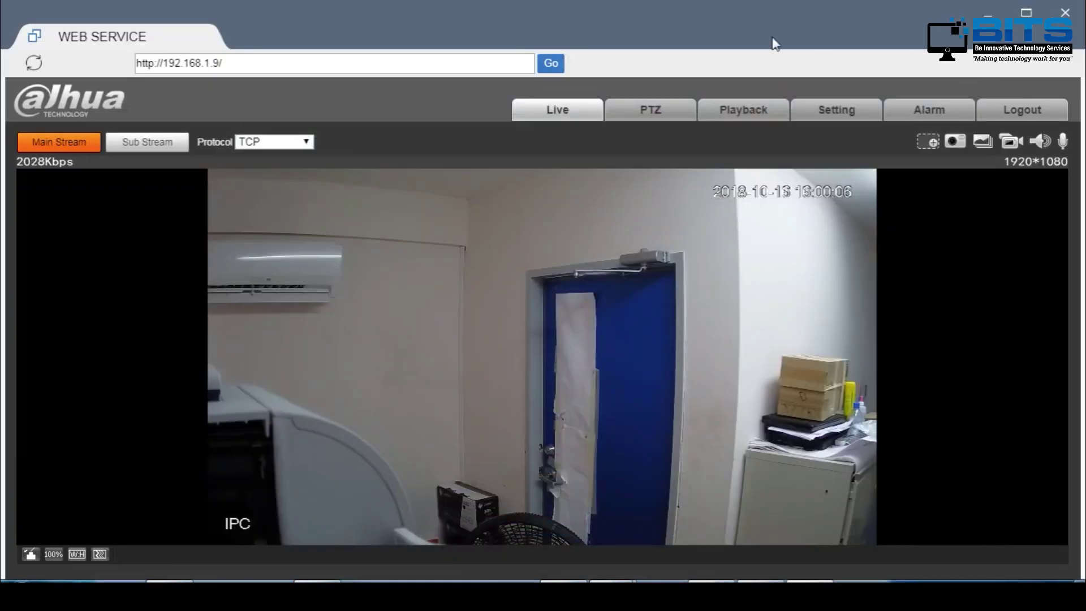
- On the PTZ page, pan the camera right twice and zoom out to a wider view
left_click(651, 113)
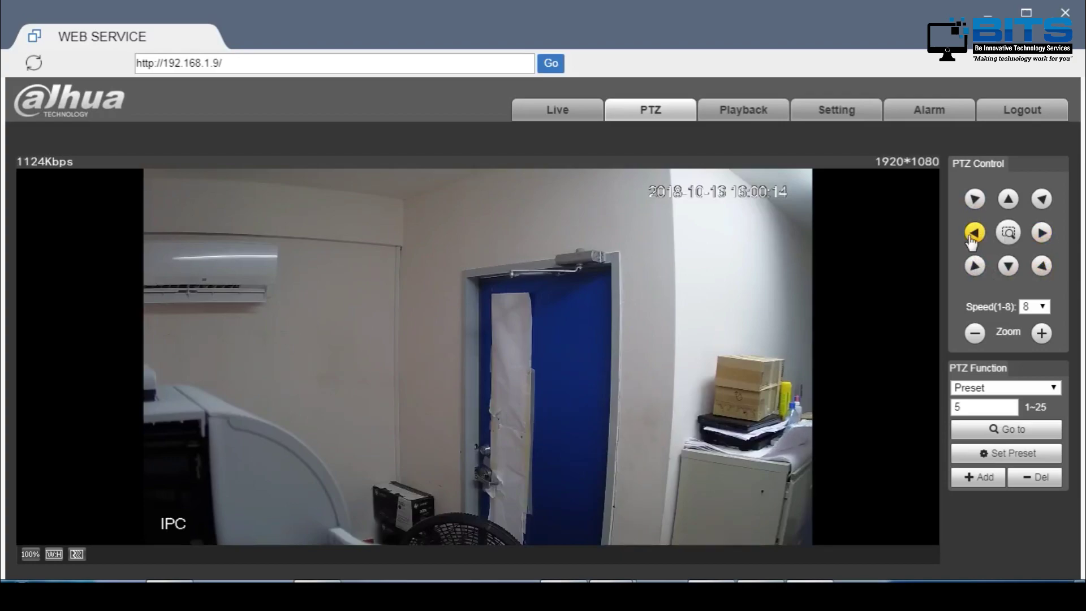
left_click(1042, 233)
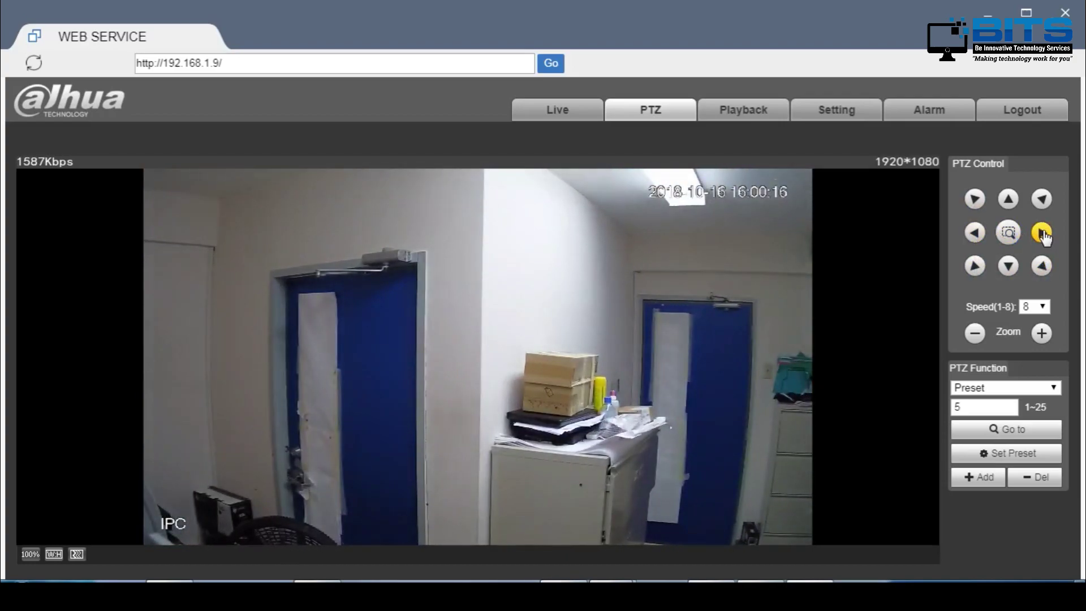
left_click(1042, 332)
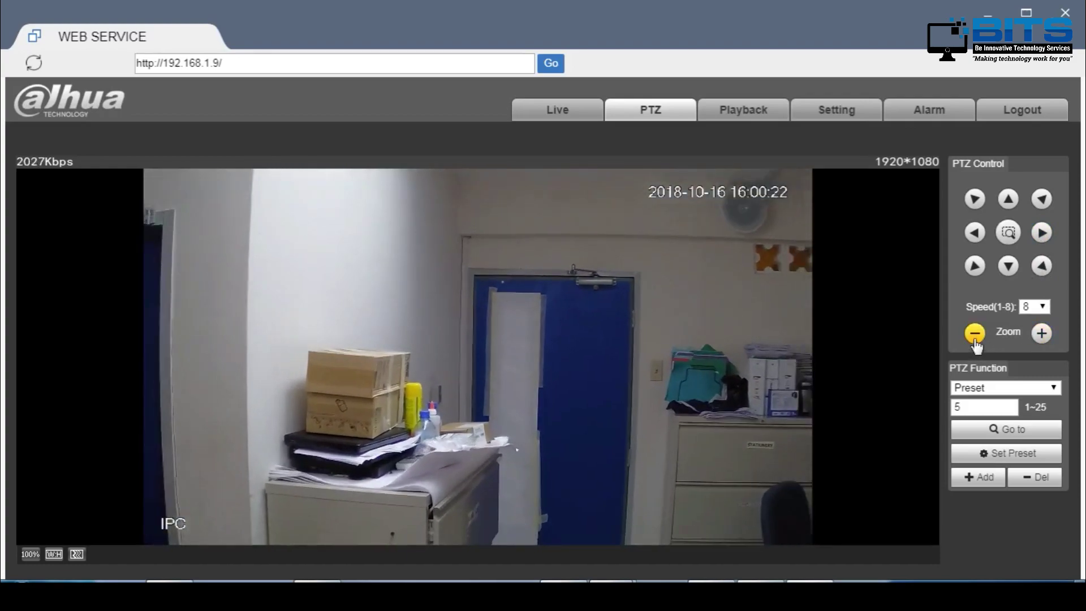
left_click(975, 333)
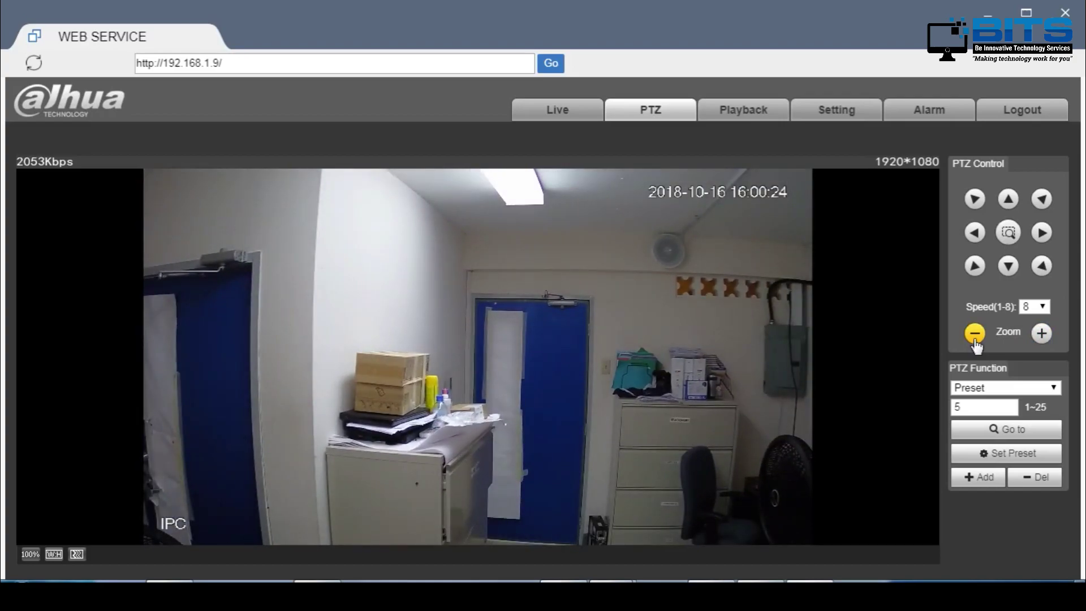
- Keep Preset as the PTZ function and save the current view as preset 1
left_click(989, 388)
left_click(988, 388)
left_click(987, 406)
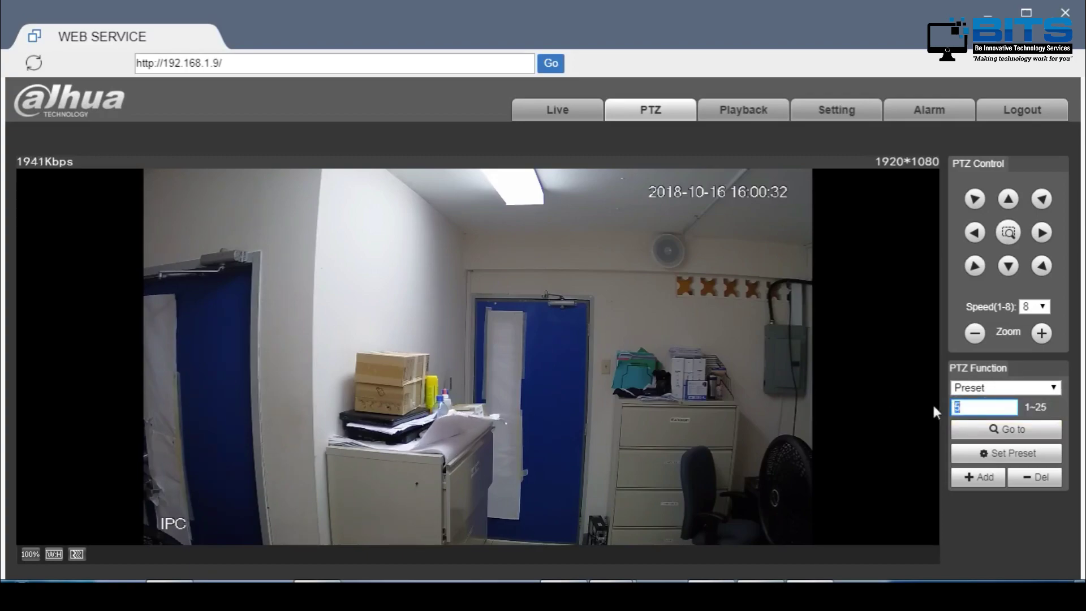
type("1")
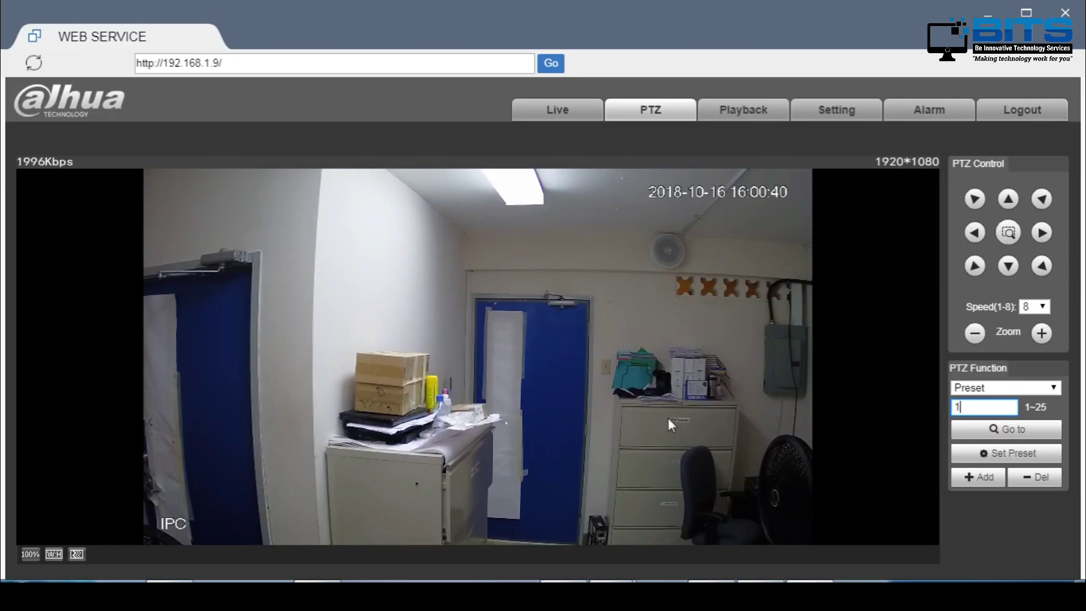
left_click(980, 485)
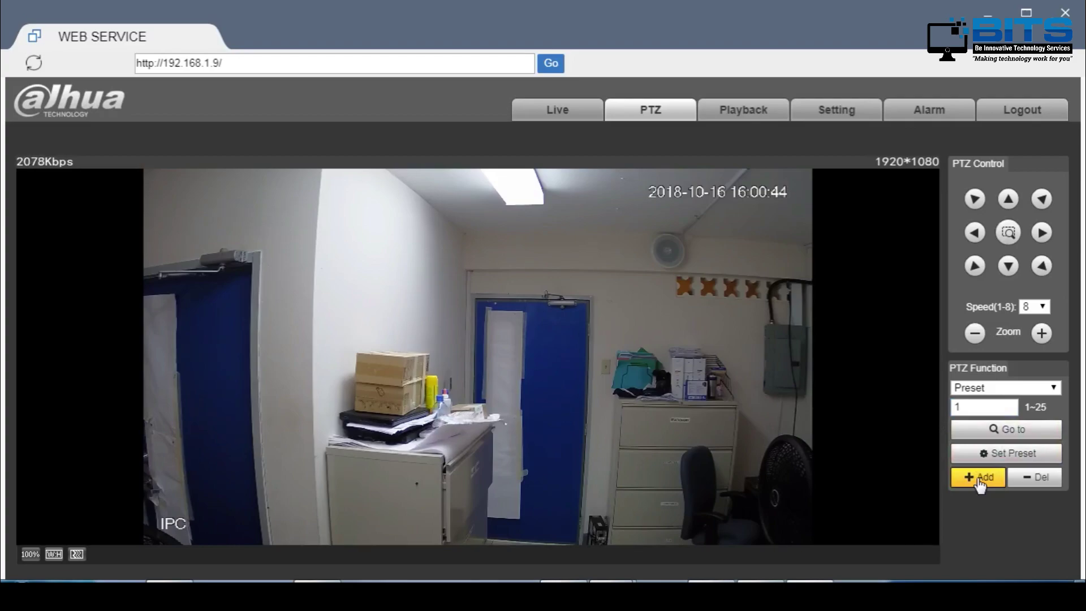
- Enter preset number 2 and pan the camera right until the bare wall fills the view
double_click(987, 408)
type("2")
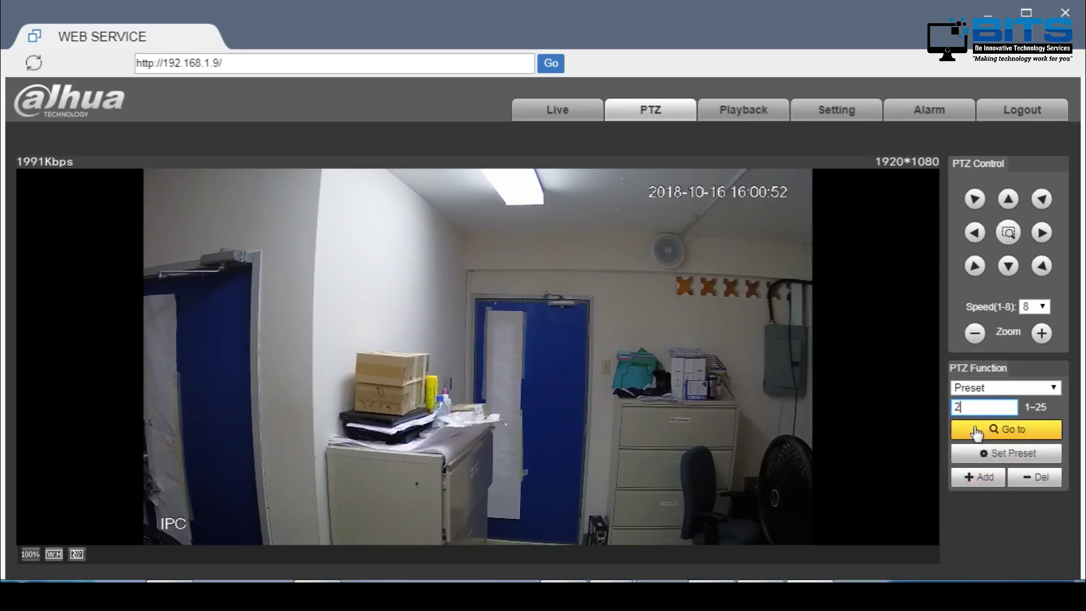
left_click(977, 234)
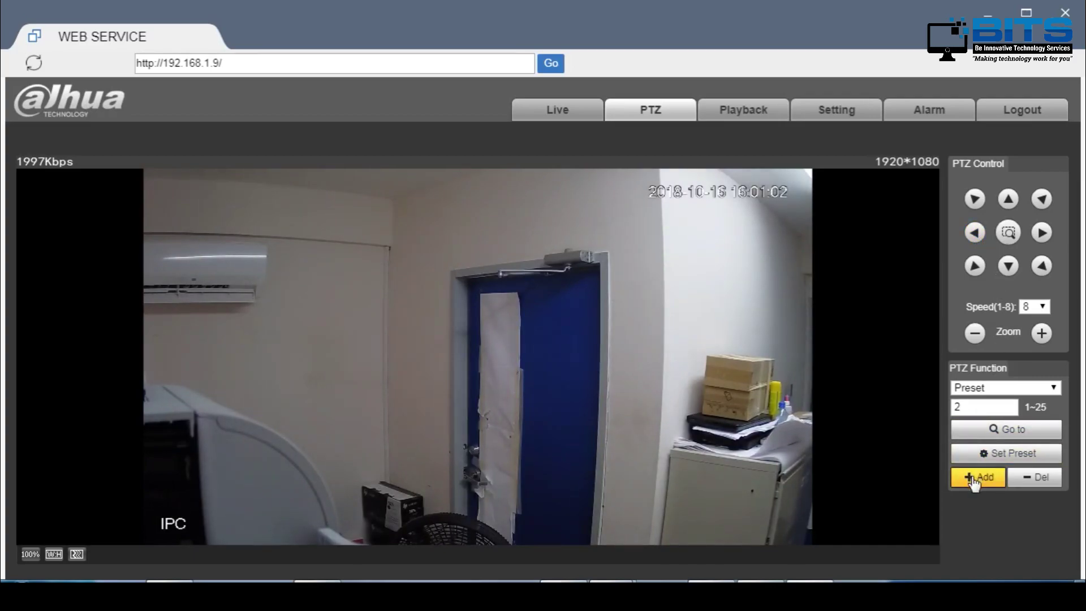
left_click(1041, 232)
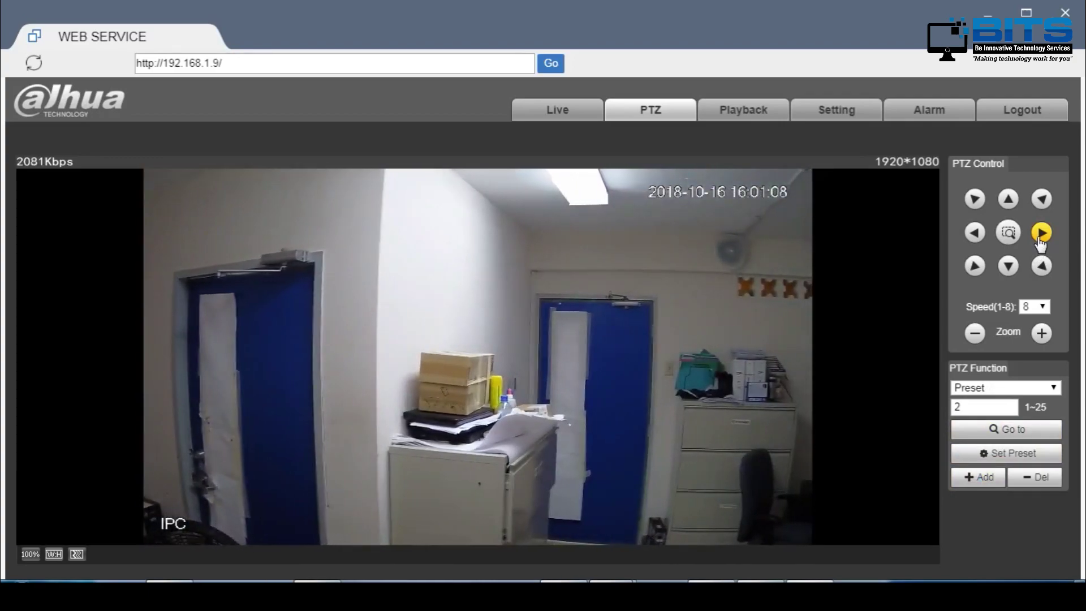
left_click(1041, 233)
left_click(1041, 232)
left_click(1041, 232)
left_click(1041, 232)
left_click(1042, 232)
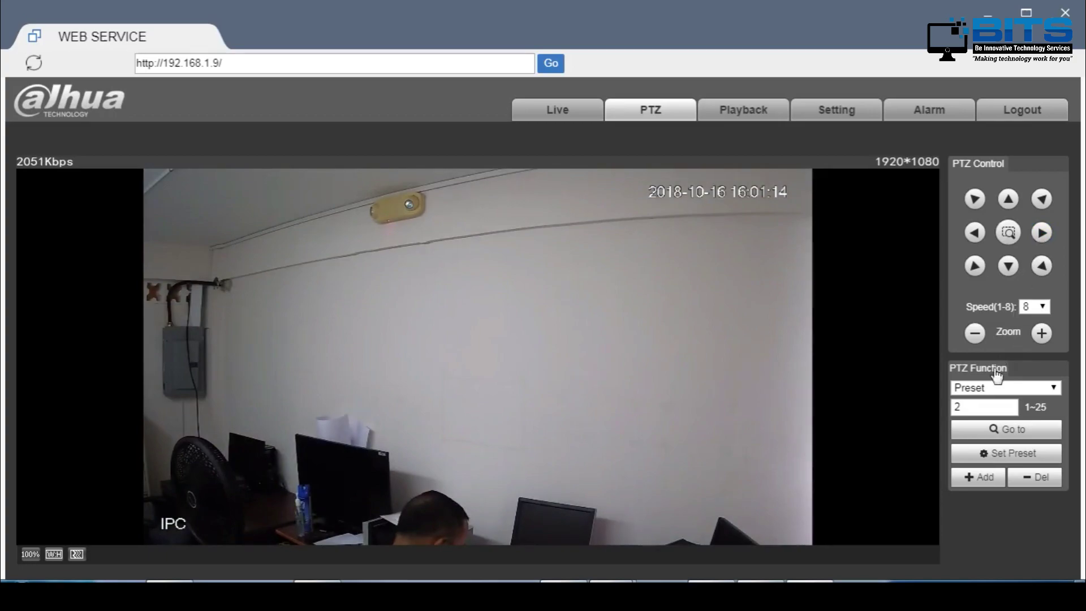
- Save the bare-wall view with the electrical panel as preset 3
double_click(981, 407)
type("3")
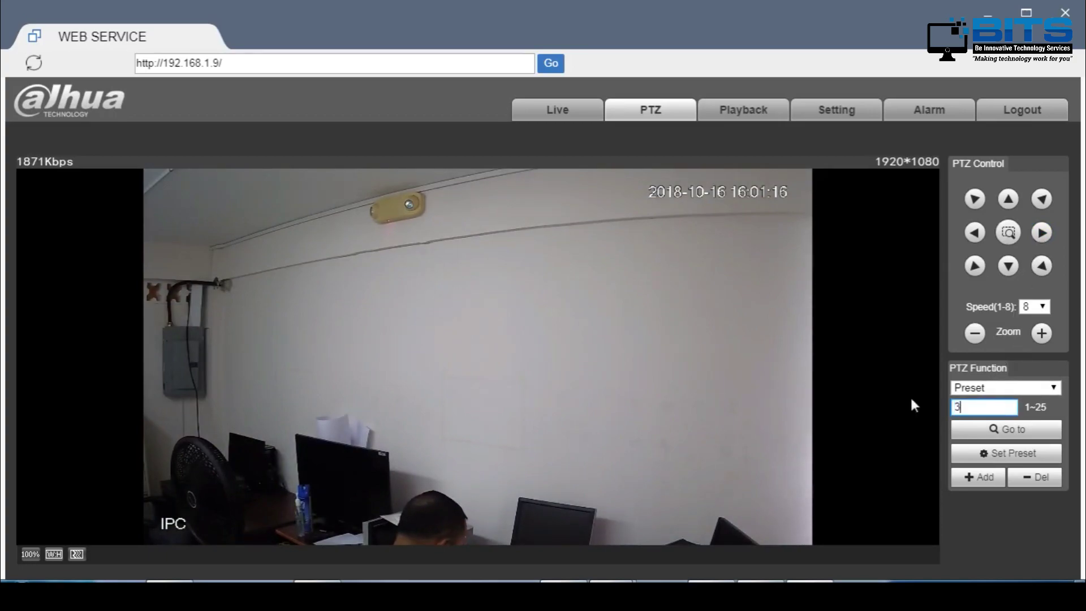
left_click(976, 486)
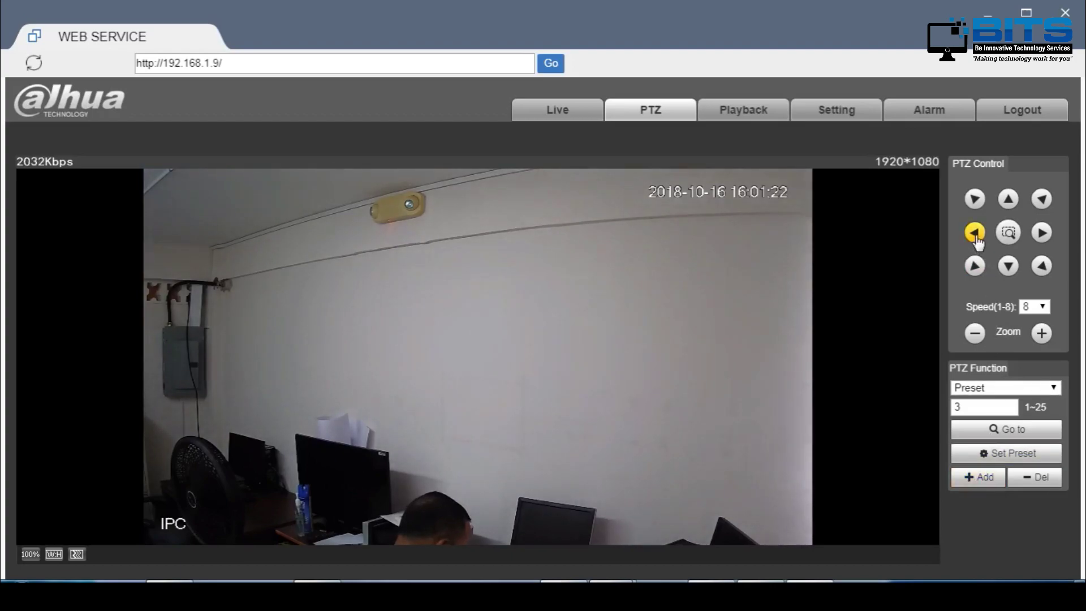
left_click(996, 433)
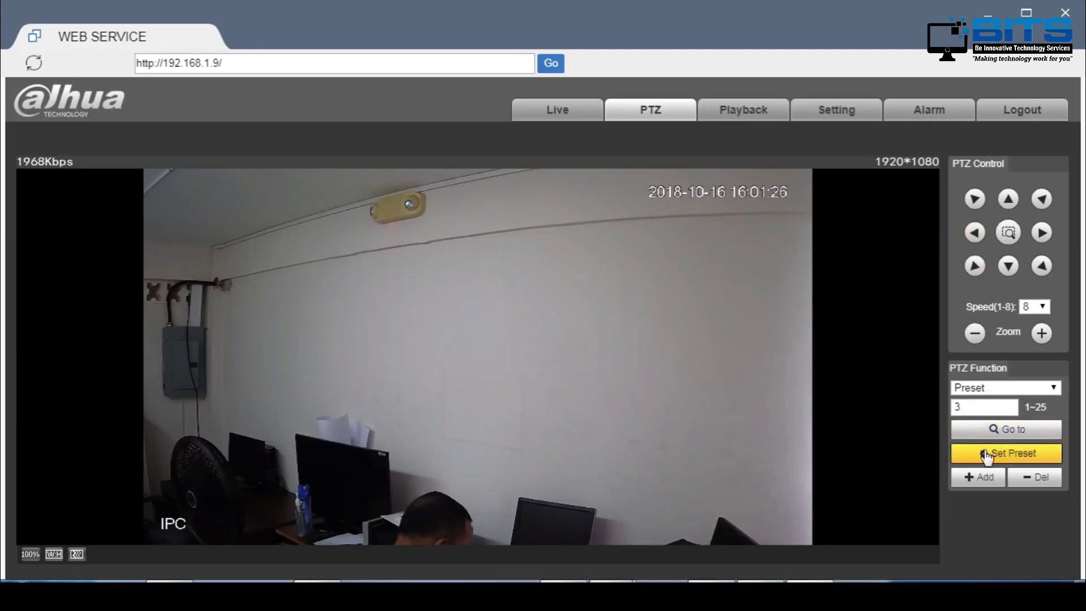
left_click_drag(978, 407, 921, 415)
- Recall presets 1, 2 and 3 in turn, then send the camera back to preset 1
type("1")
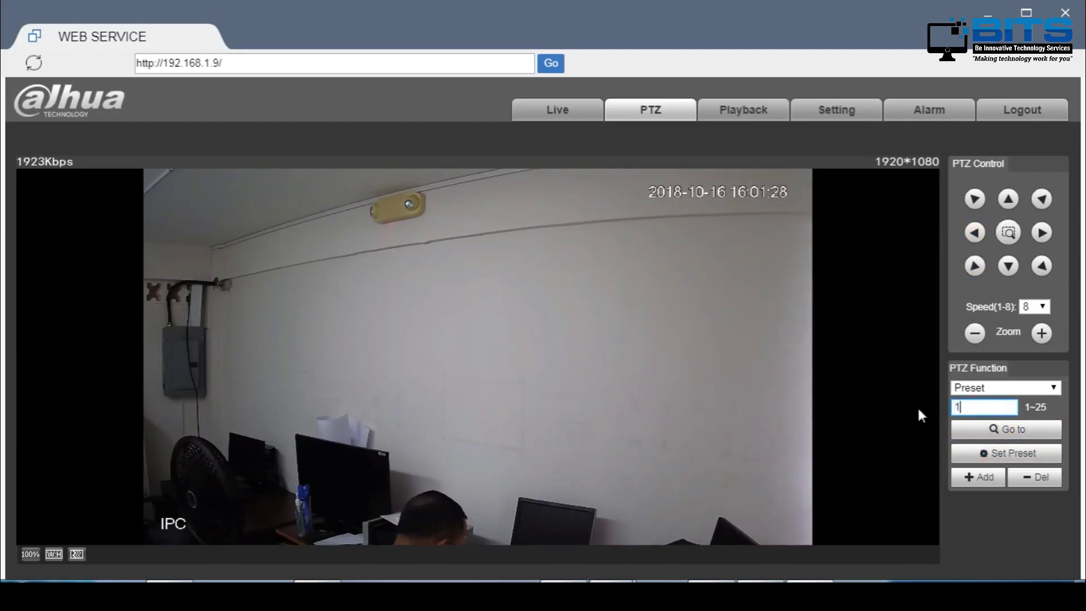
left_click(981, 435)
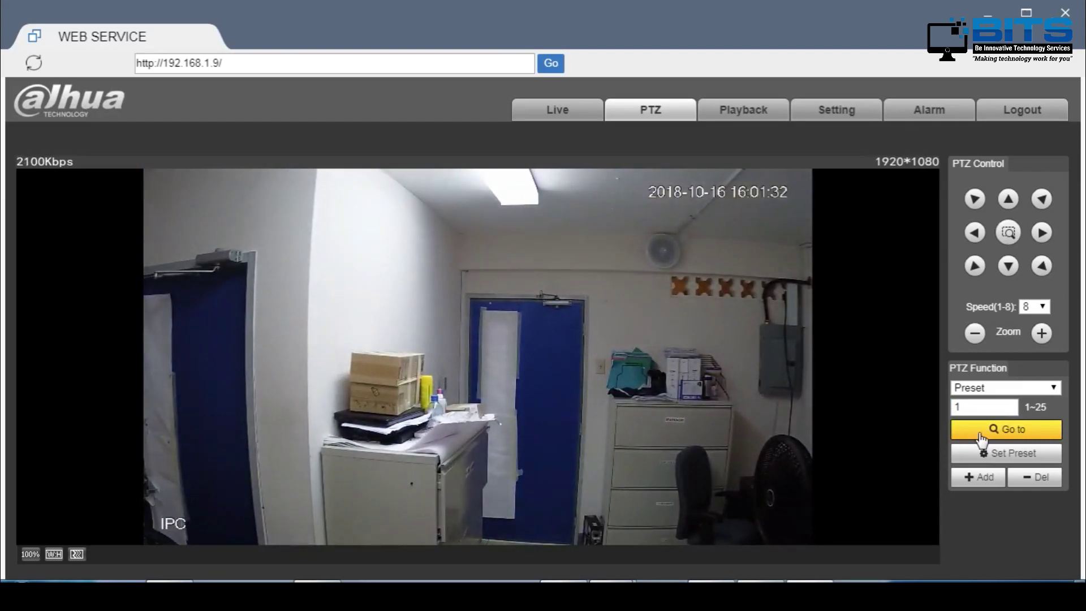
left_click(960, 406)
key("BackSpace")
type("2")
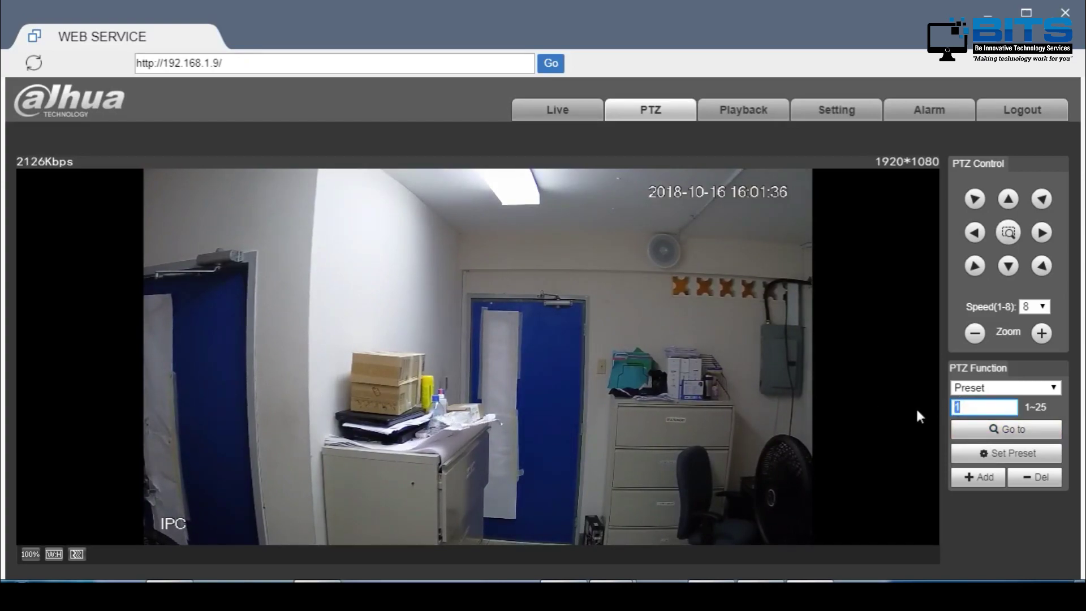
left_click(983, 436)
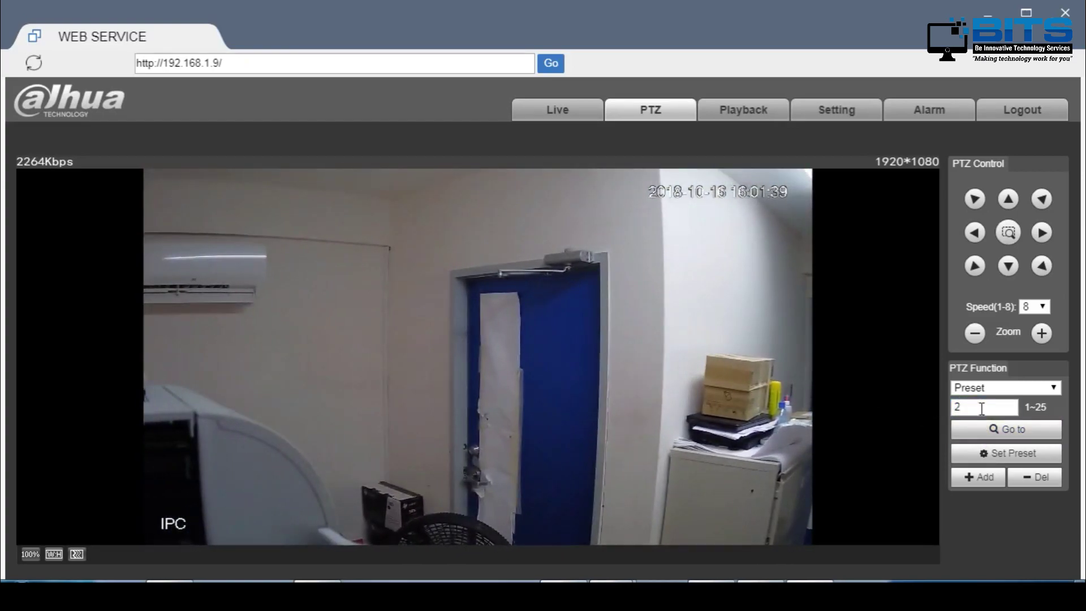
left_click(982, 408)
key("BackSpace")
type("3")
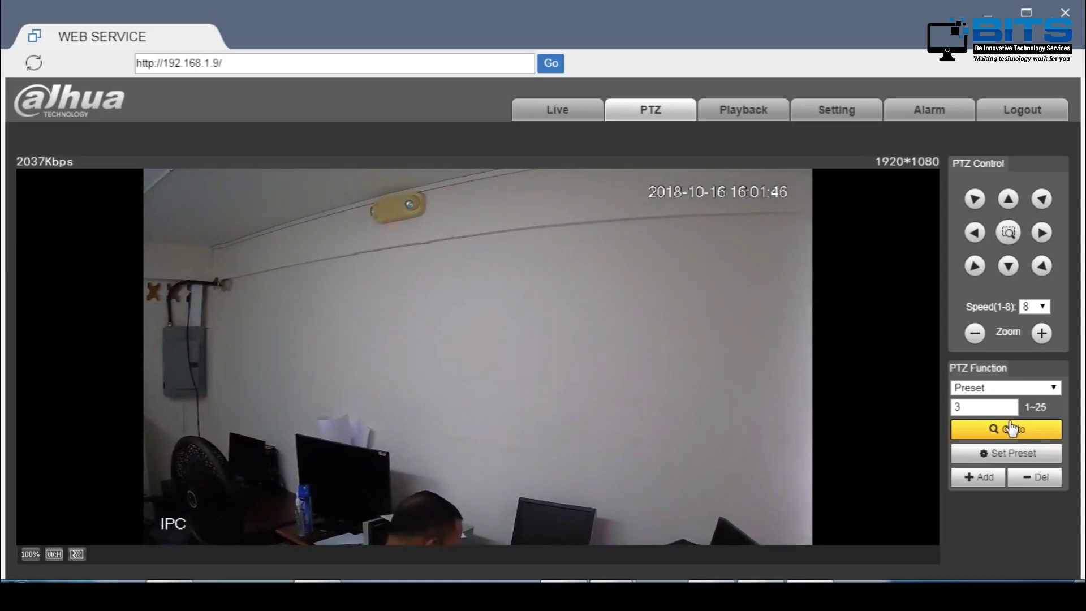
double_click(998, 407)
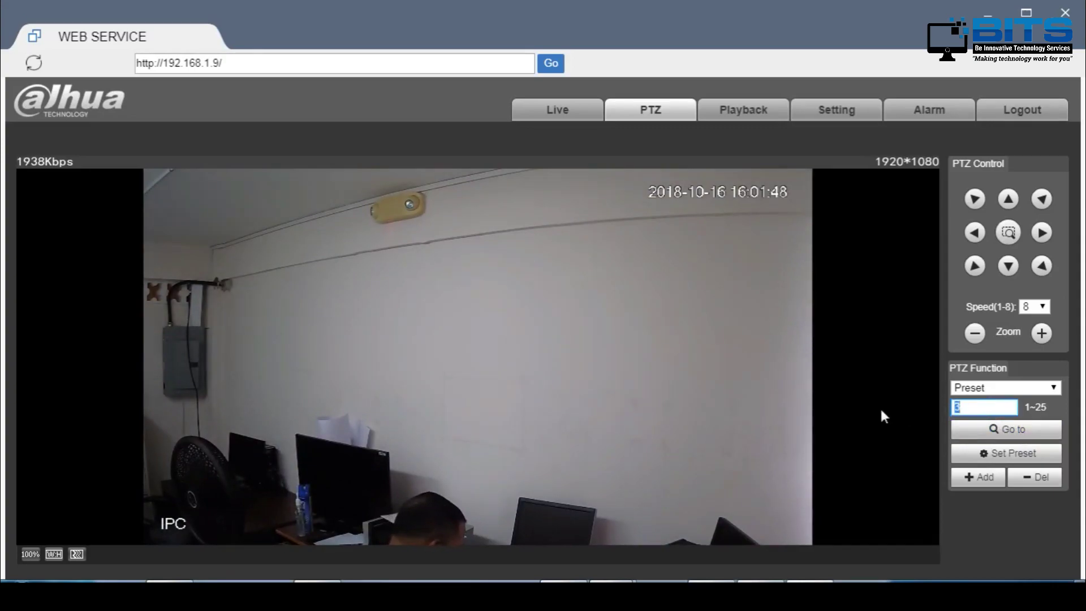
type("1")
left_click(961, 435)
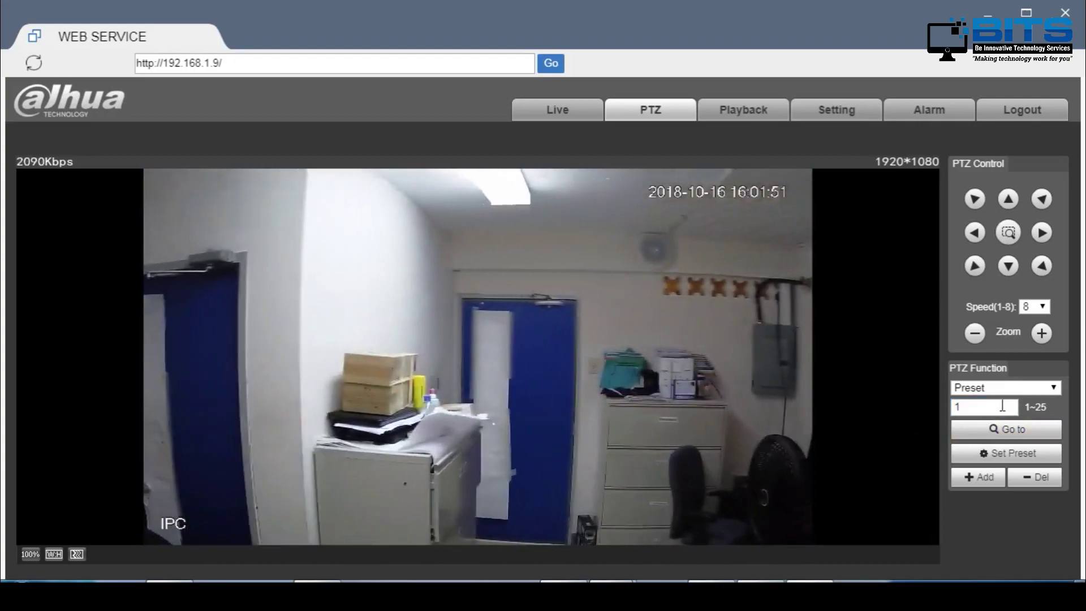
- Switch the PTZ function to Tour and add presets 1, 2 and 3 to tour 1
left_click(986, 389)
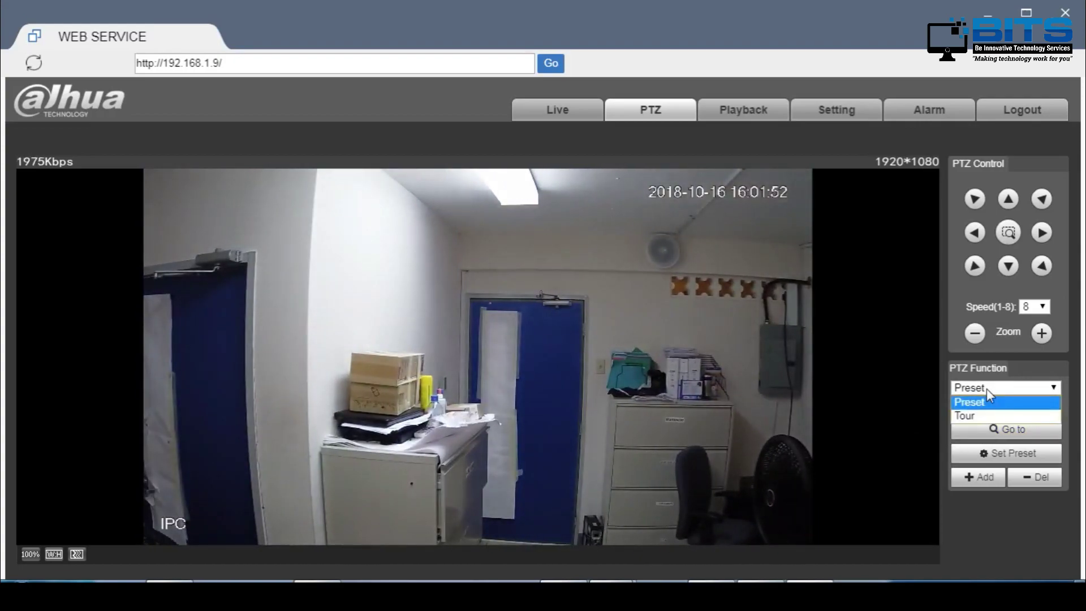
left_click(974, 417)
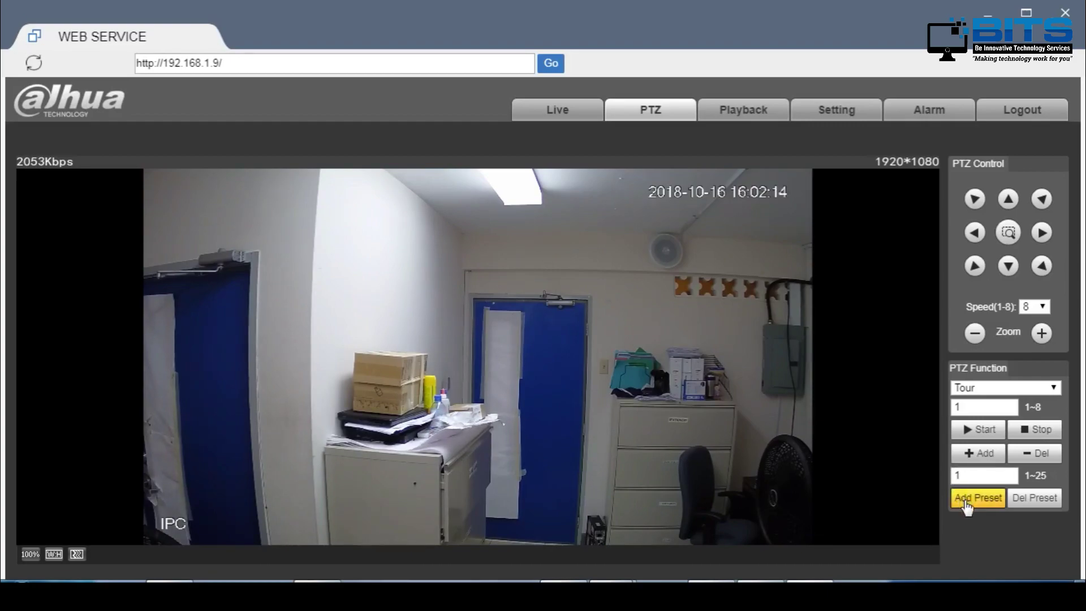
double_click(967, 476)
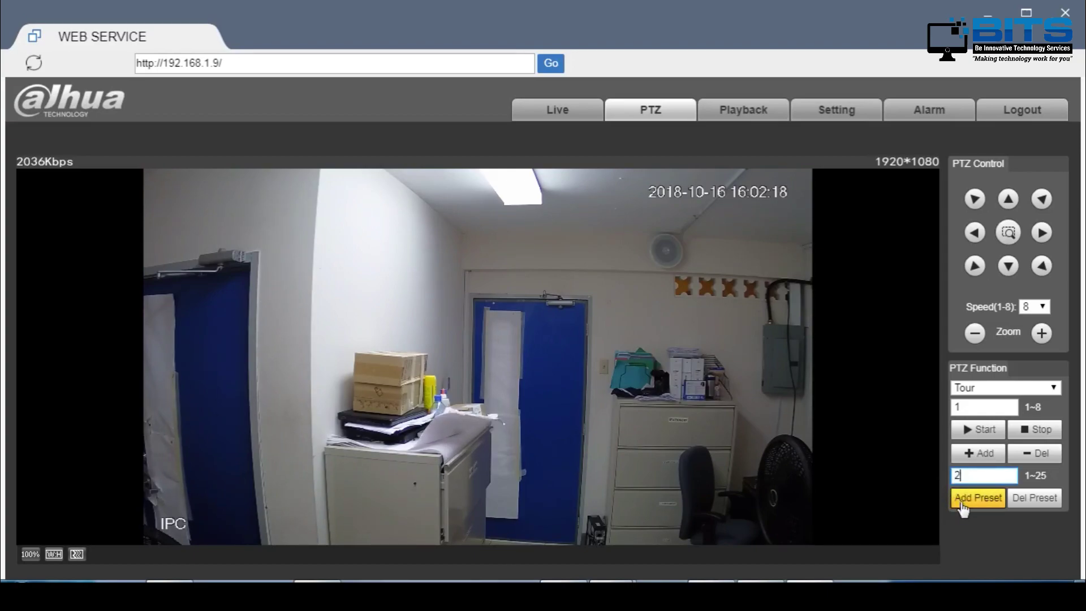
type("2")
double_click(966, 477)
type("3")
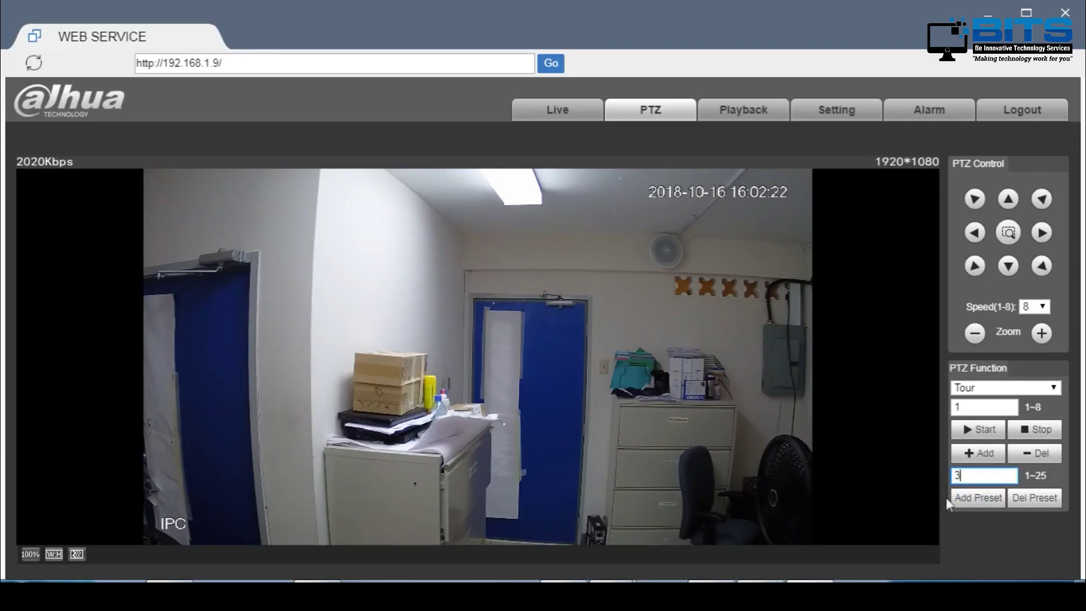
left_click(977, 507)
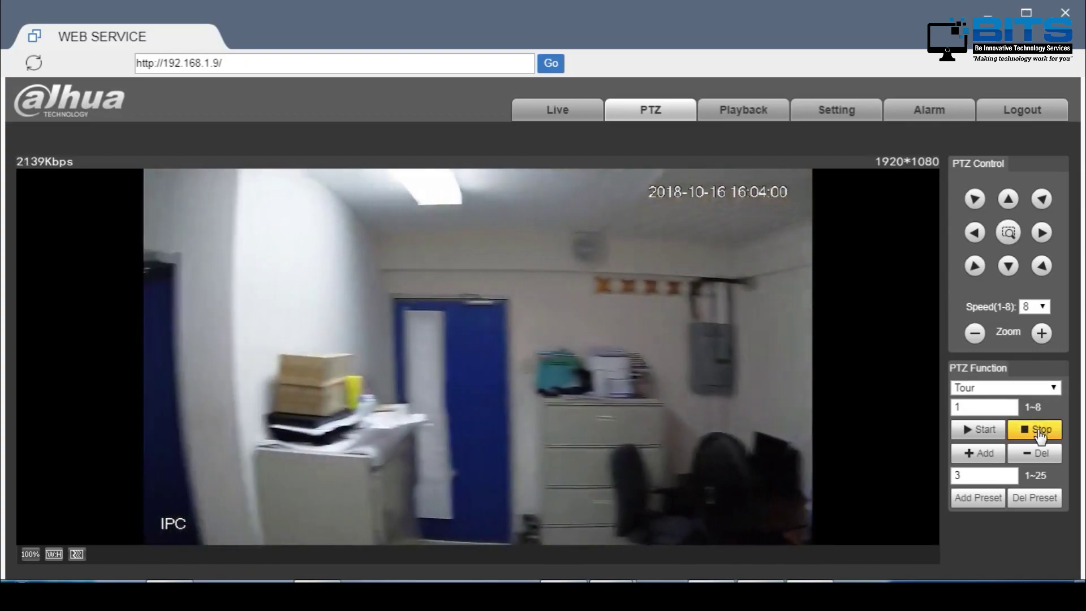
- Stop tour 1 so the camera holds on the room view with both blue doors
left_click(1042, 435)
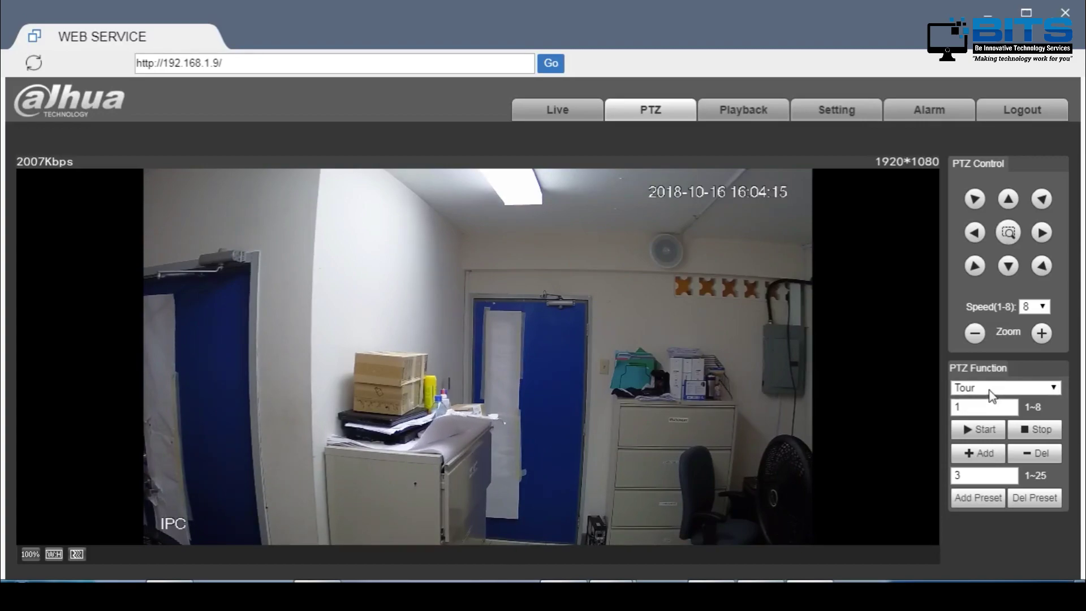
- Delete presets 3, 2 and 1 from tour 1
left_click(971, 475)
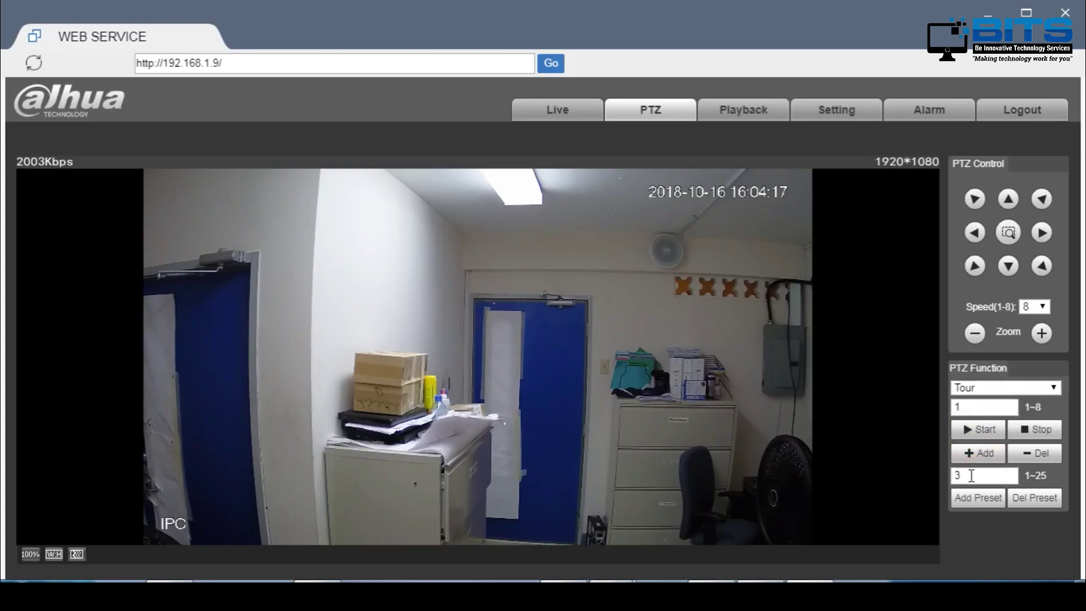
left_click(1032, 503)
left_click(984, 475)
key("BackSpace")
type("2")
left_click(1018, 502)
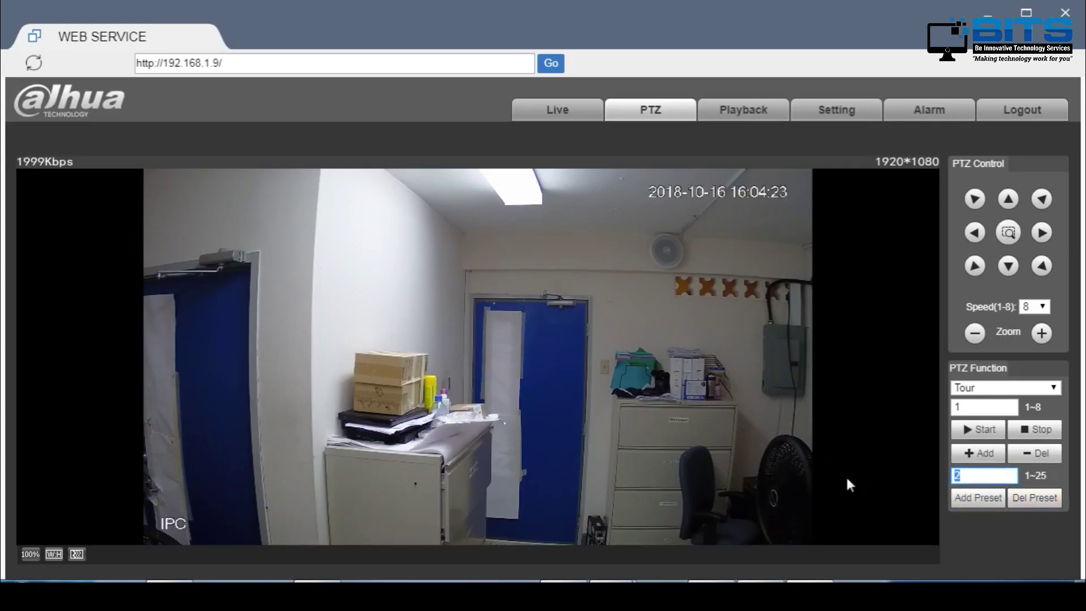
type("1")
left_click(1026, 505)
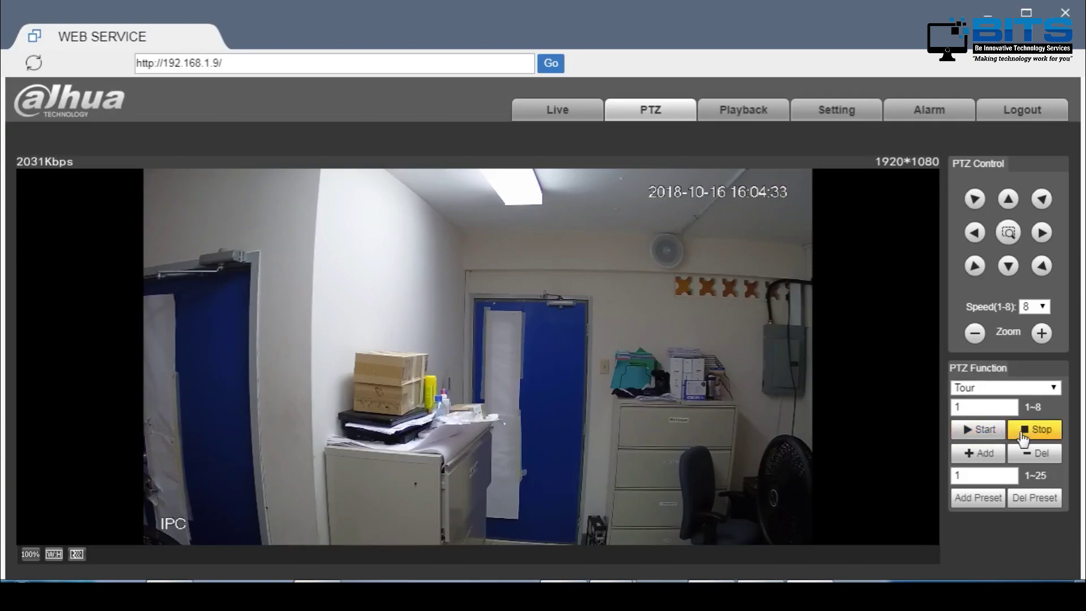
- Set the PTZ function back to Preset, ready to enter a preset number
left_click(1021, 388)
left_click(1003, 399)
left_click(995, 407)
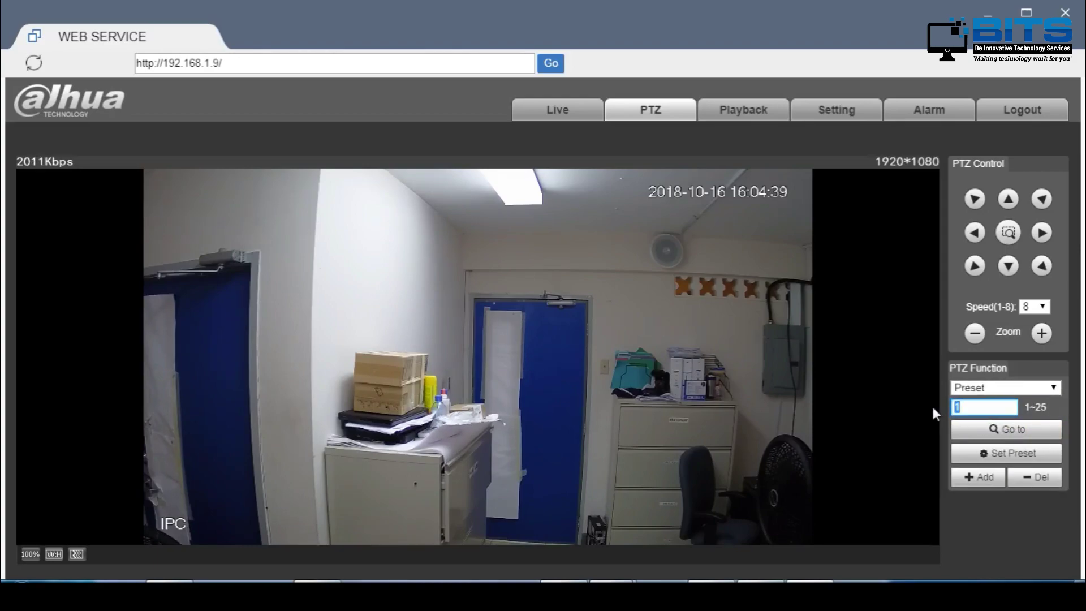
- Delete presets 1, 2 and 3 using the preset number field
left_click(1026, 482)
double_click(983, 407)
type("2")
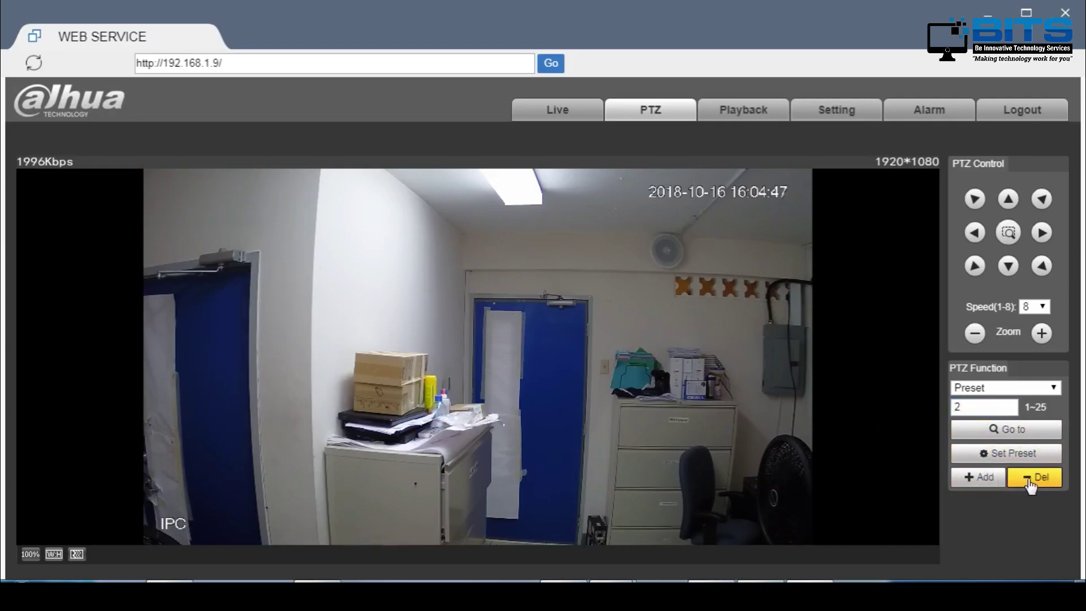
type("3")
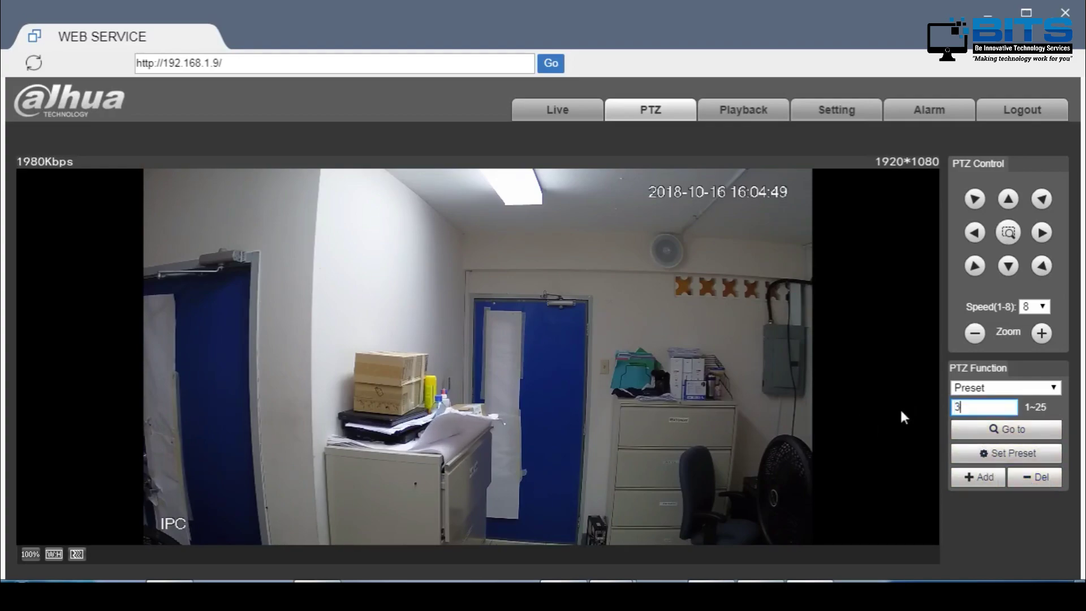
type("1")
- Recall preset 2 to confirm the camera no longer moves
left_click(981, 425)
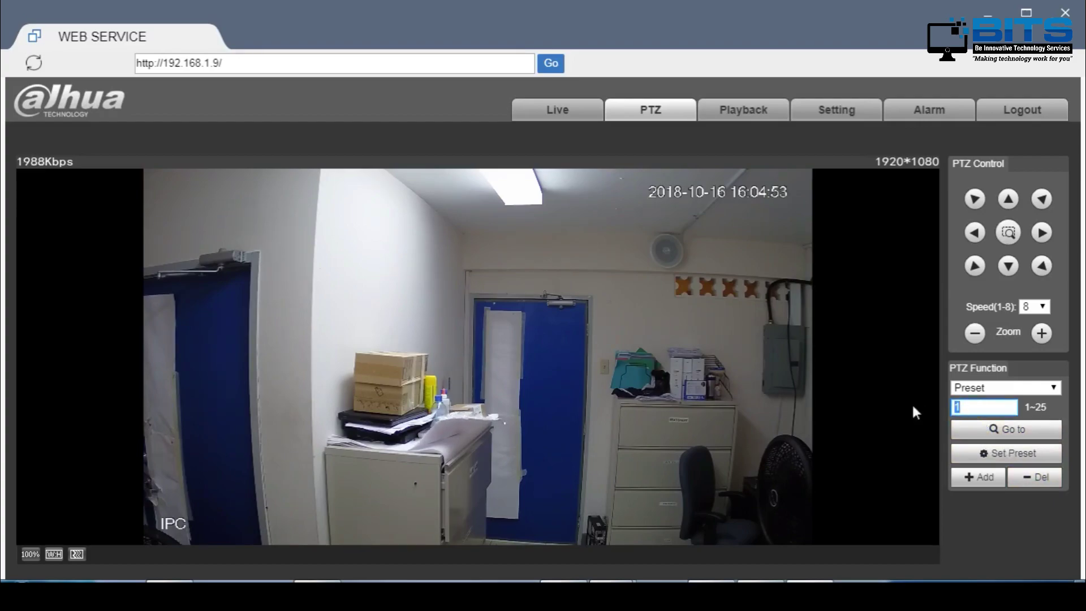
type("2")
left_click(981, 431)
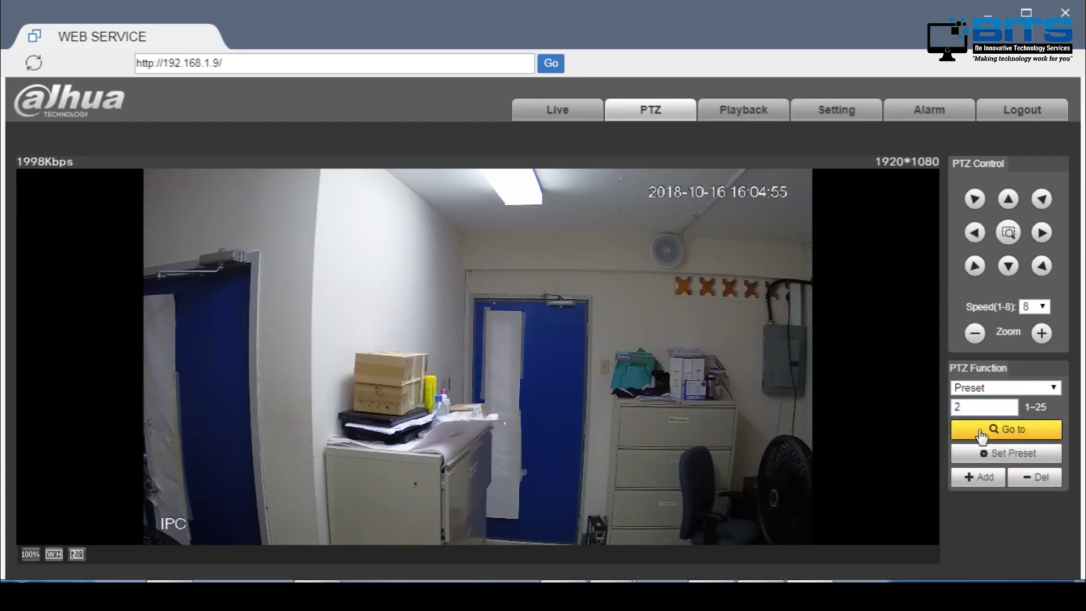